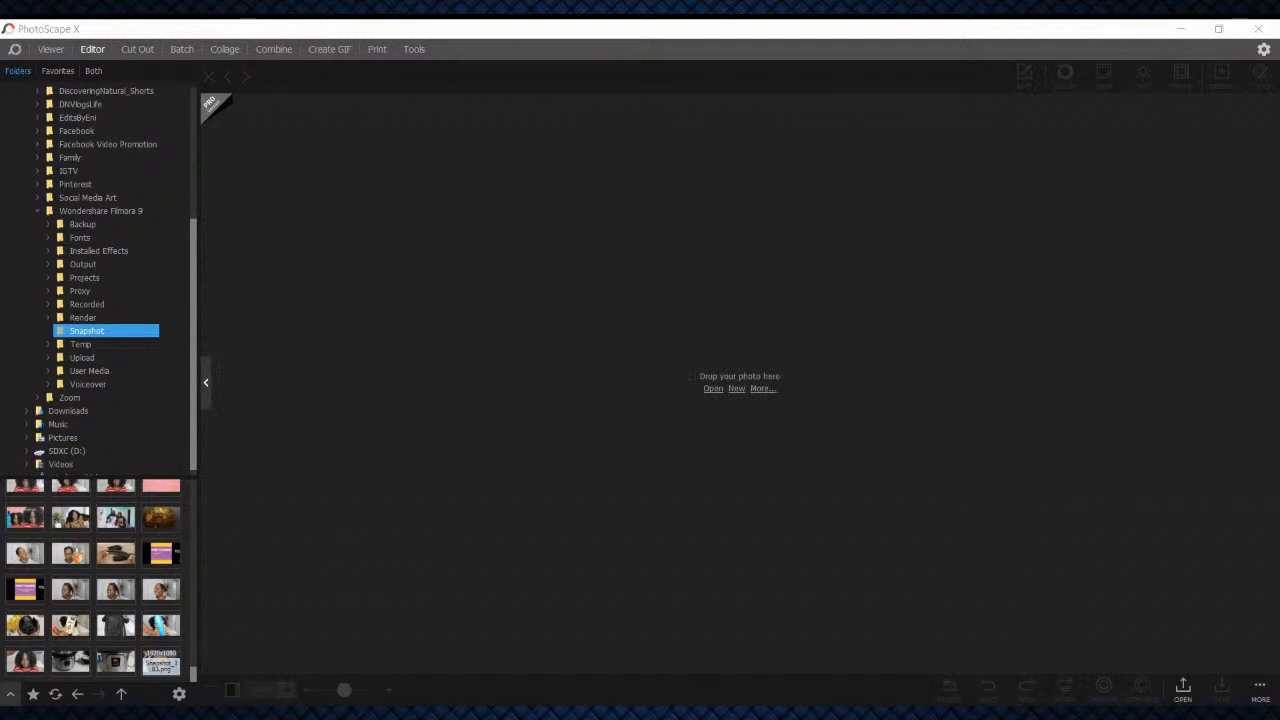
Load the bean photo Snapshot_383.png into the Cut Out workspace
click(161, 662)
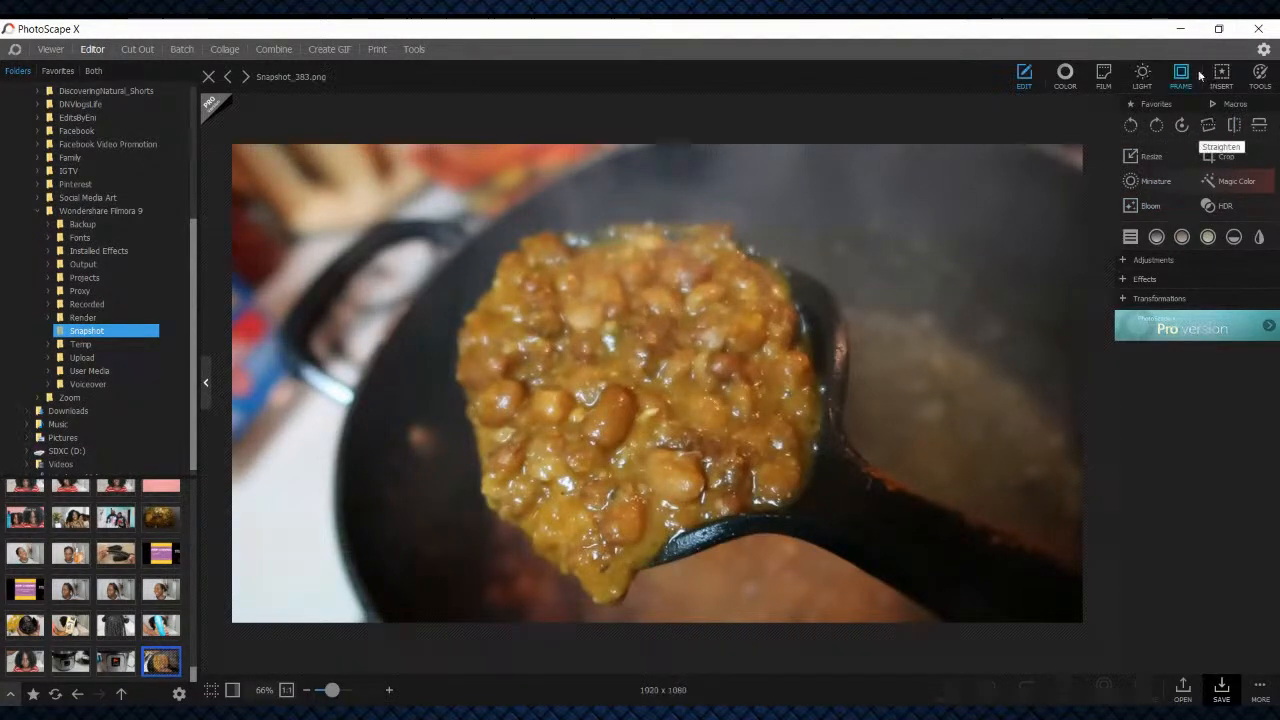
click(137, 49)
drag(162, 664, 701, 301)
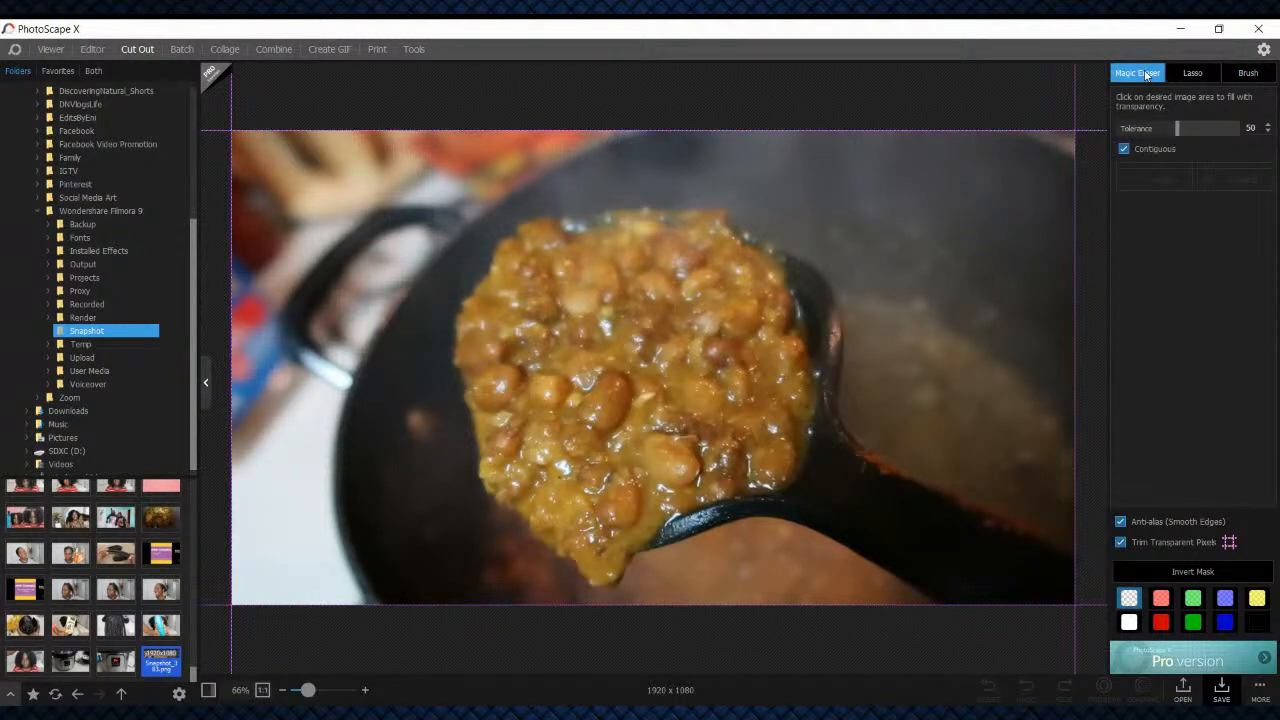
Use the Magic Eraser to make the red cloth, white counter and blue areas around the pan's left side transparent
click(340, 165)
click(452, 155)
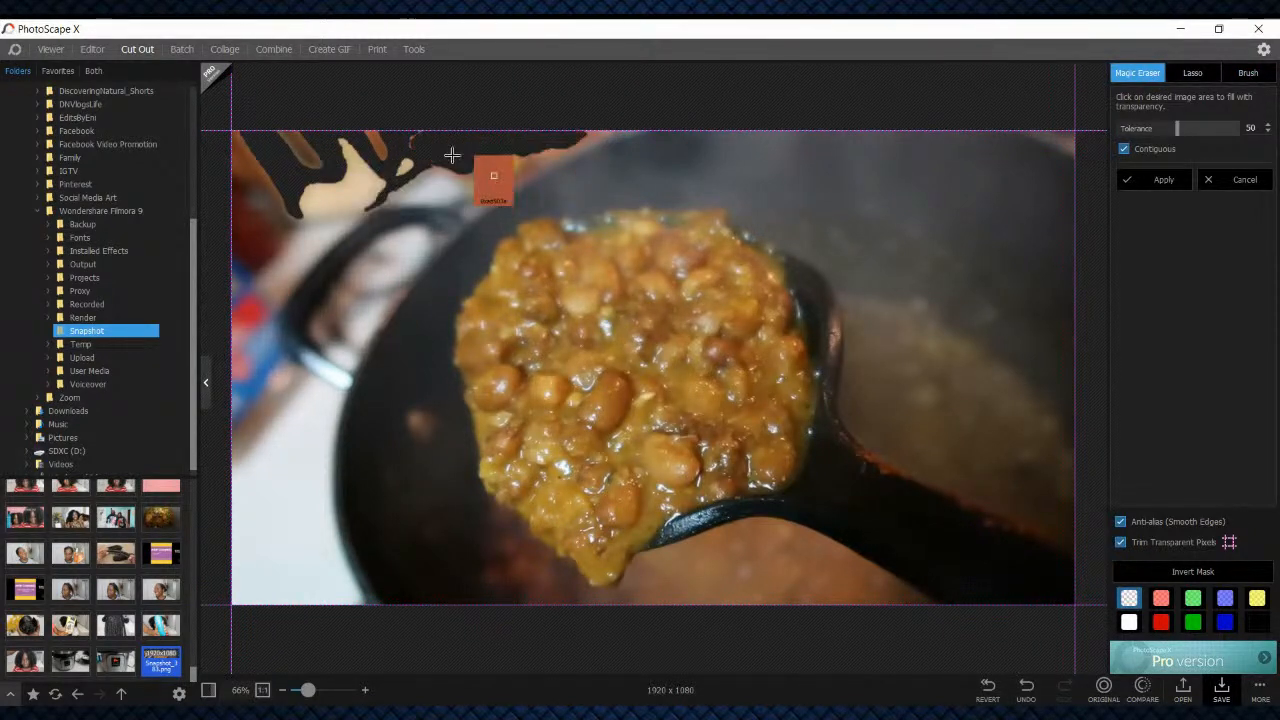
click(283, 380)
click(275, 455)
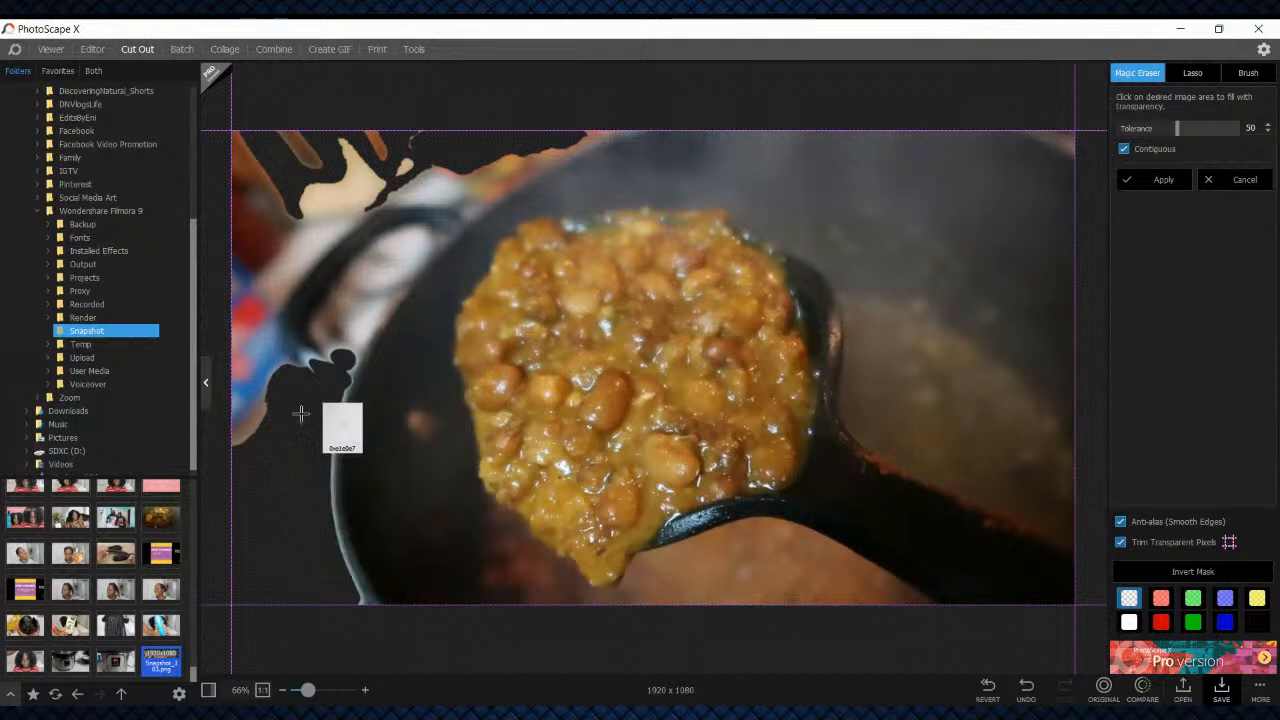
click(242, 353)
click(298, 257)
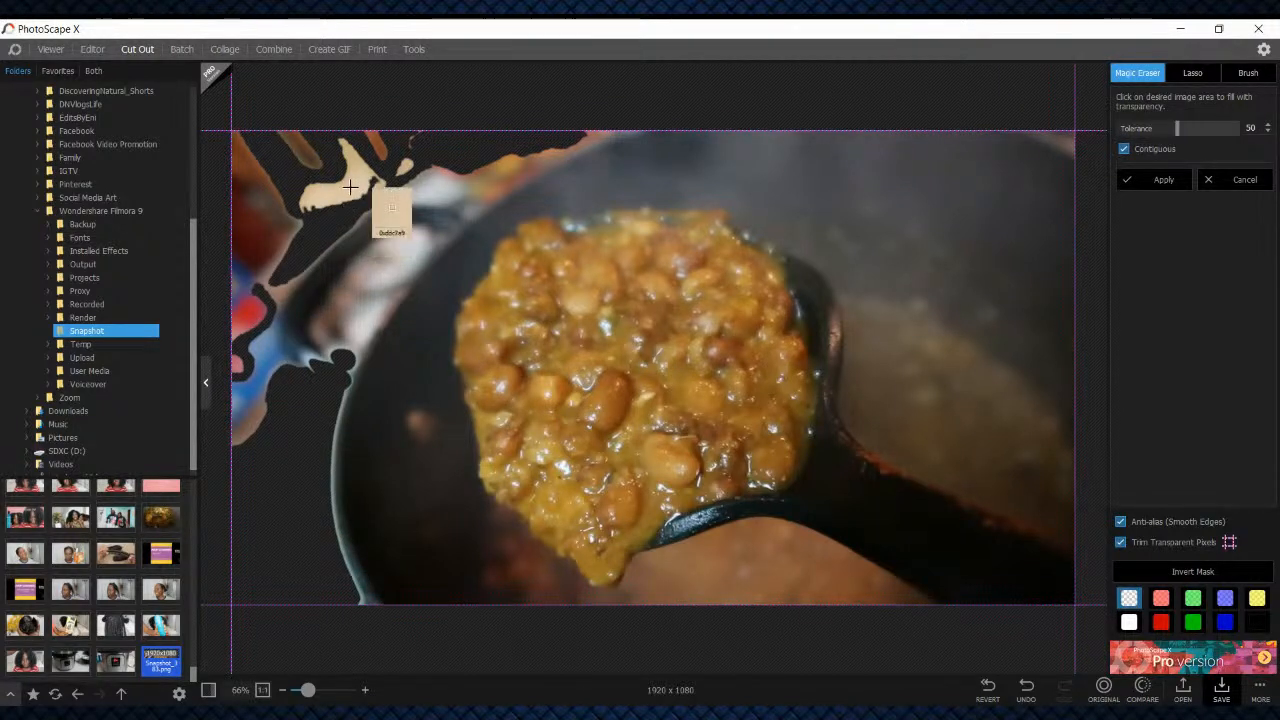
Erase the beige, brown and pale background patches above the pan handle with the Magic Eraser
click(350, 187)
click(293, 214)
click(479, 185)
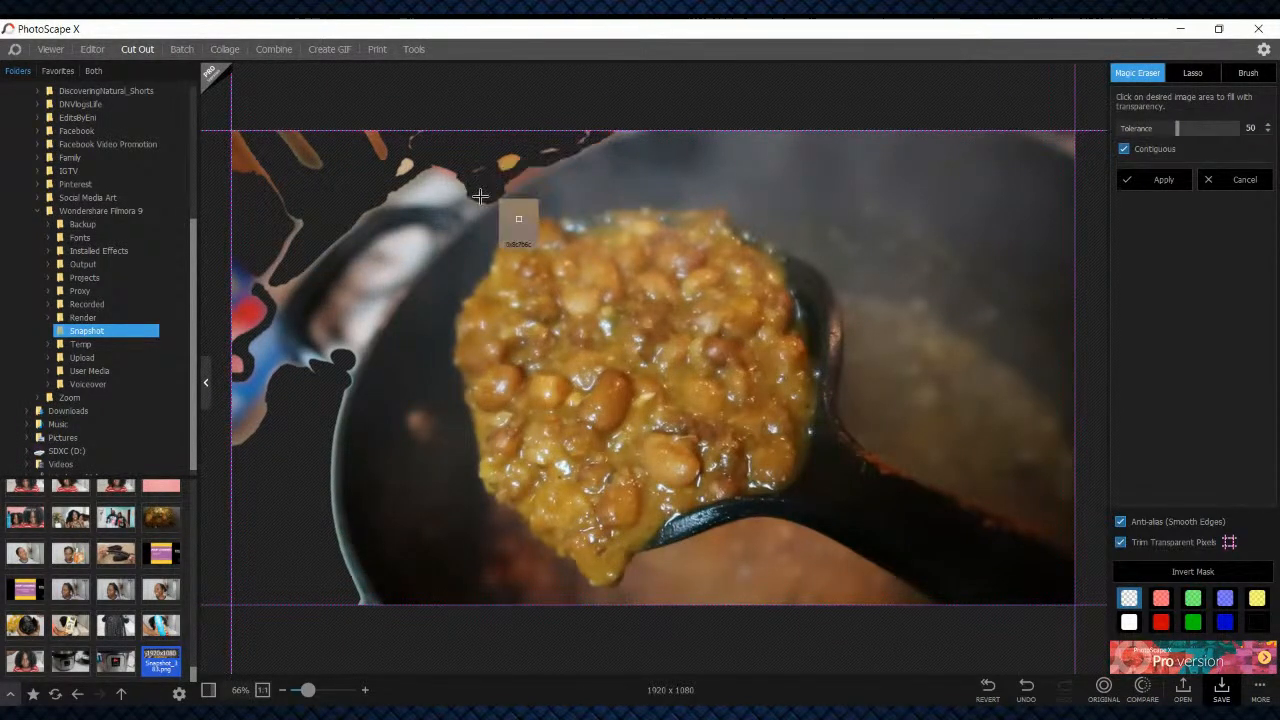
click(447, 188)
click(424, 175)
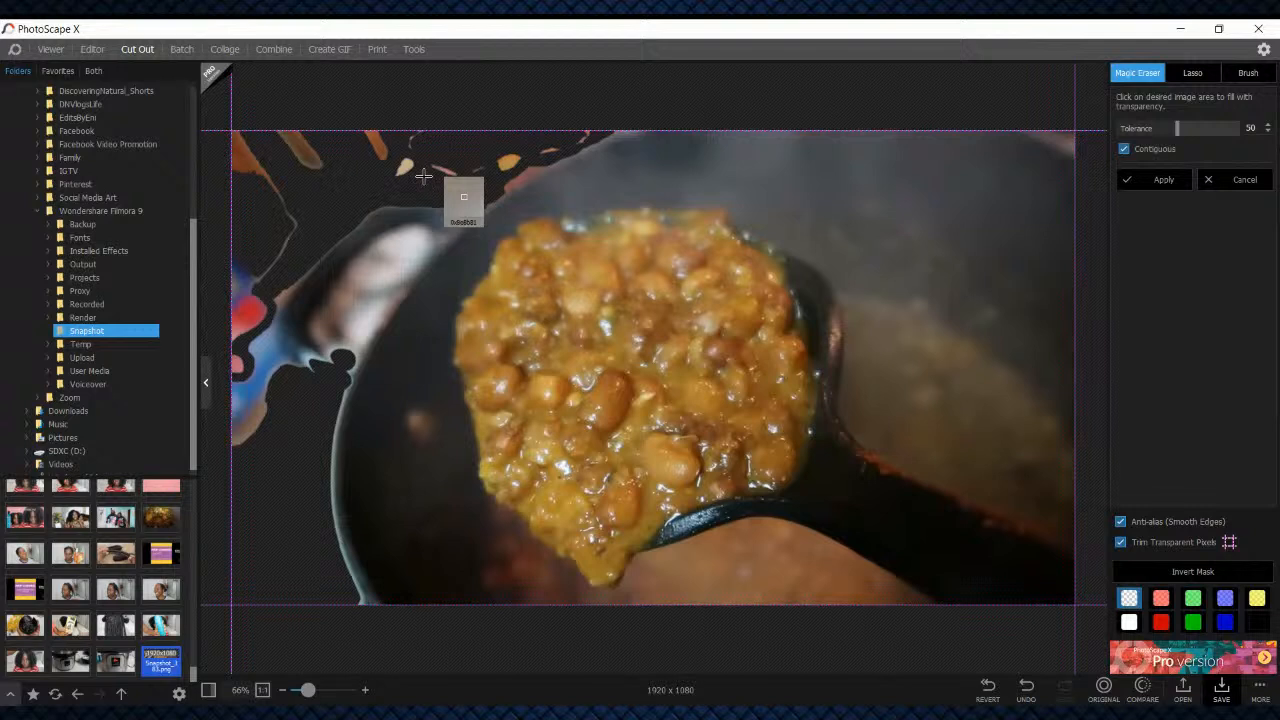
click(262, 172)
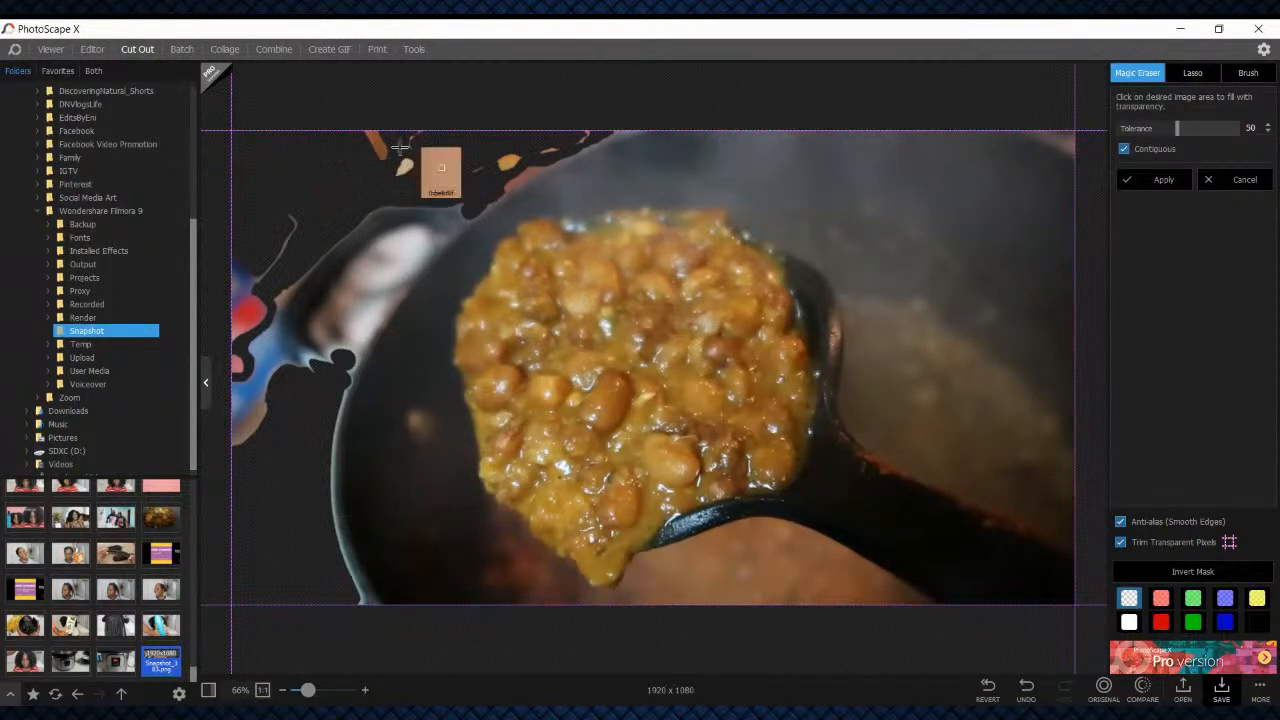
Brush away the leftover background fragments above and beside the pan handle, and save the cutout image
click(1248, 73)
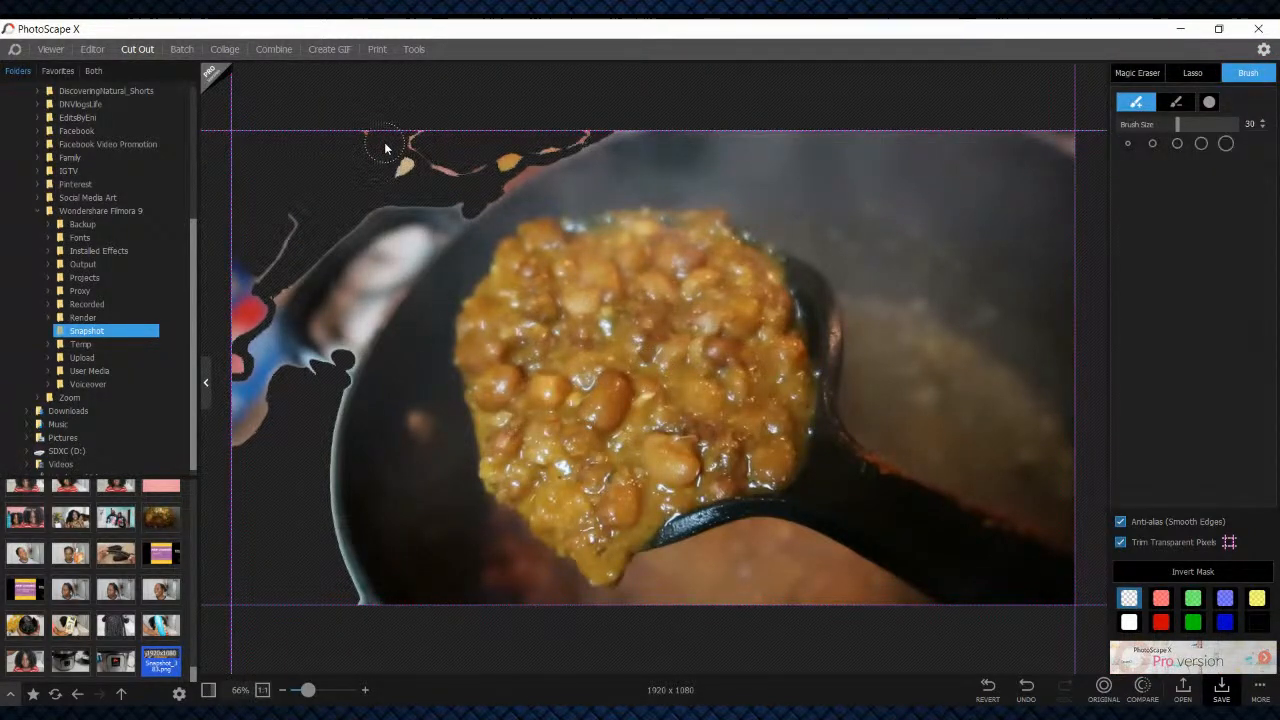
mouse_move(390, 147)
mouse_down()
mouse_move(431, 158)
mouse_move(376, 163)
mouse_move(483, 158)
mouse_move(594, 123)
mouse_up()
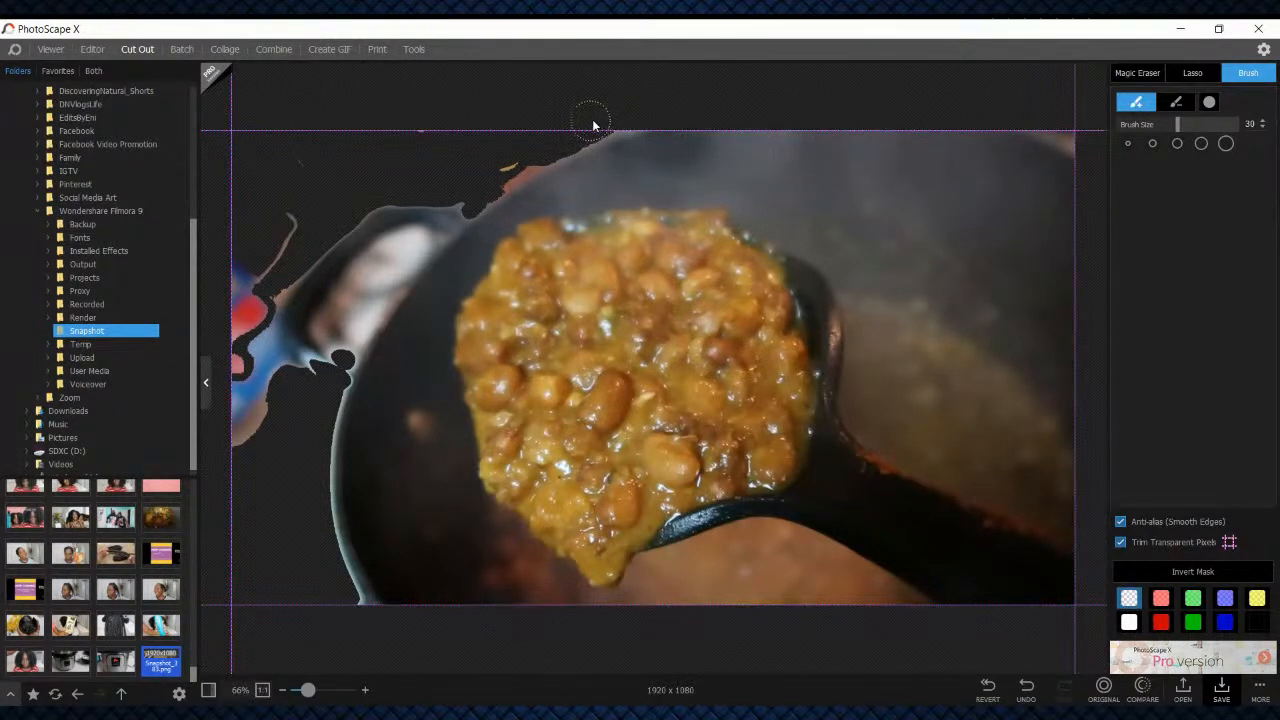
mouse_move(523, 157)
mouse_down()
mouse_move(473, 200)
mouse_move(416, 181)
mouse_move(375, 191)
mouse_up()
mouse_move(268, 275)
mouse_down()
mouse_move(234, 341)
mouse_move(233, 451)
mouse_move(234, 339)
mouse_move(265, 464)
mouse_move(259, 316)
mouse_move(307, 248)
mouse_move(246, 317)
mouse_move(255, 336)
mouse_move(266, 320)
mouse_move(328, 389)
mouse_up()
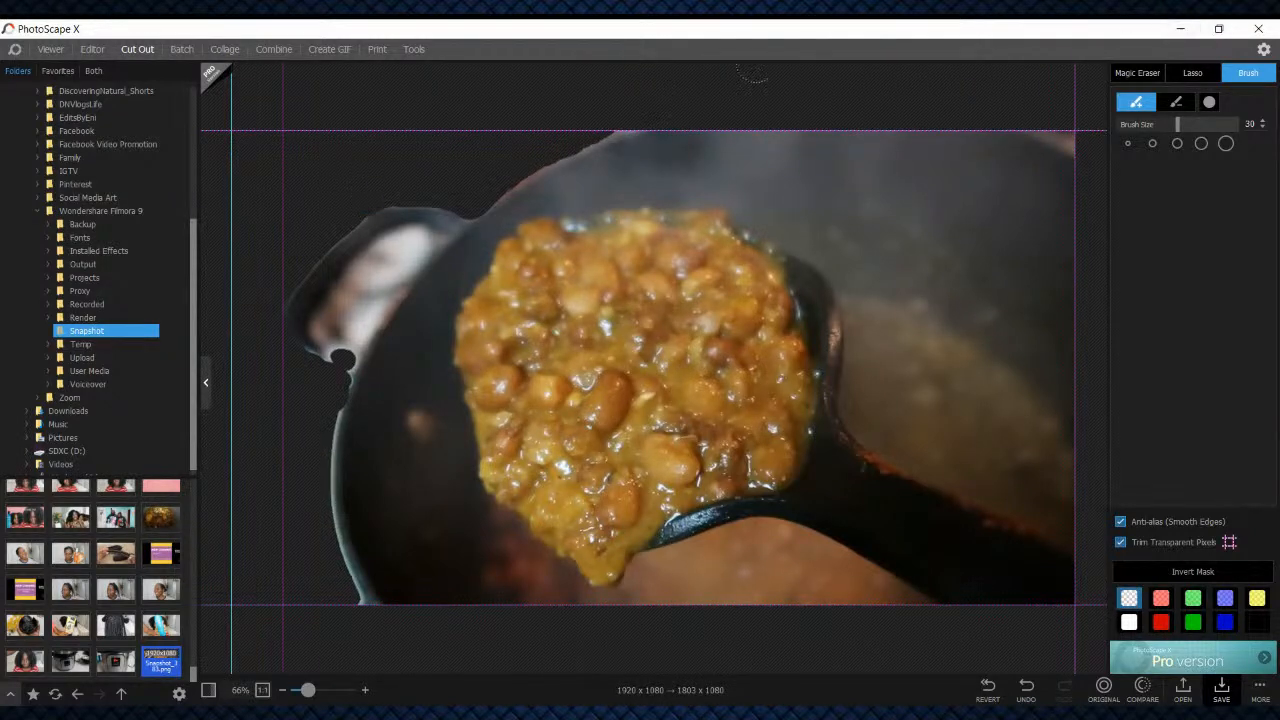
click(1221, 688)
click(500, 412)
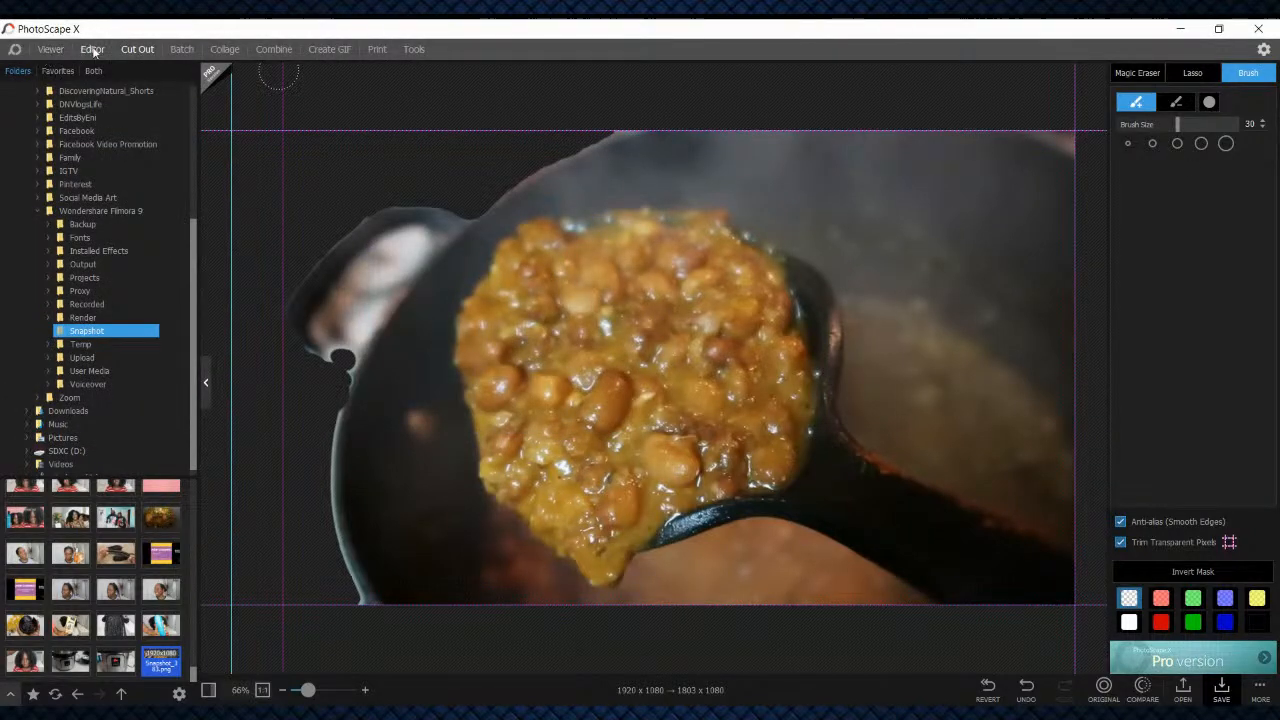
Compare the two Instant Pot snapshots in the Editor and open Snapshot_382.png as the base photo
click(92, 49)
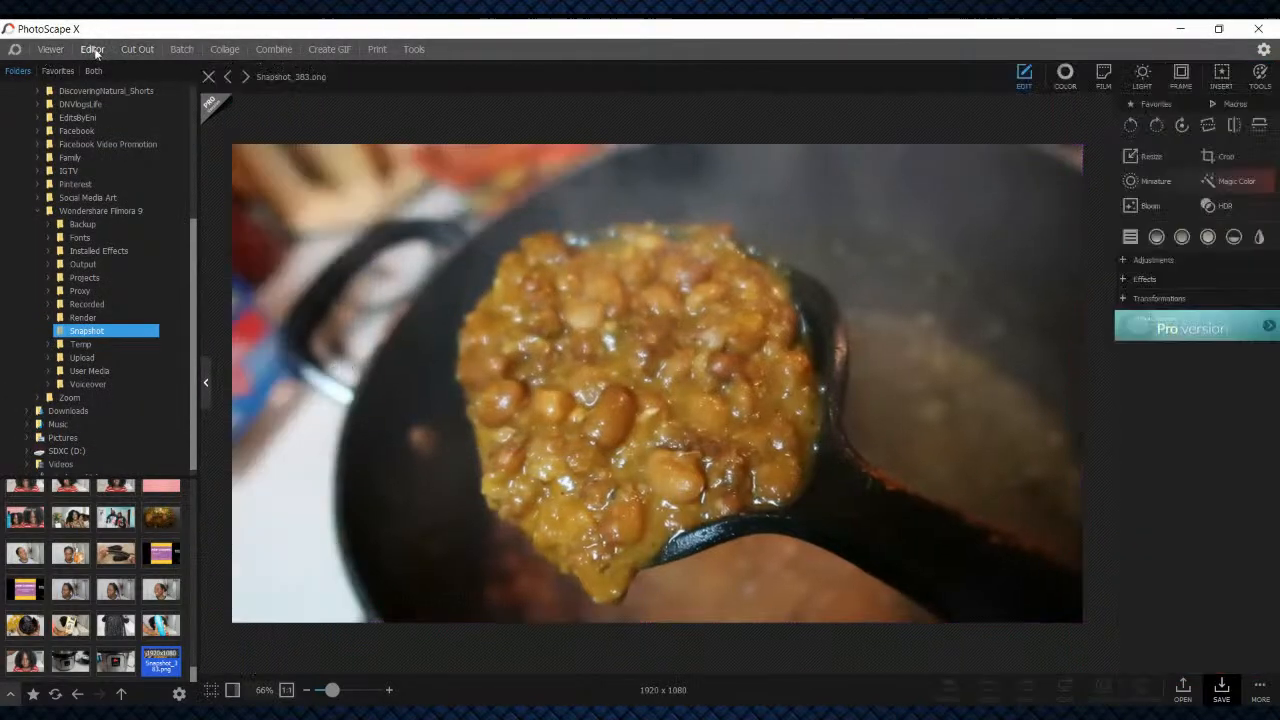
click(112, 660)
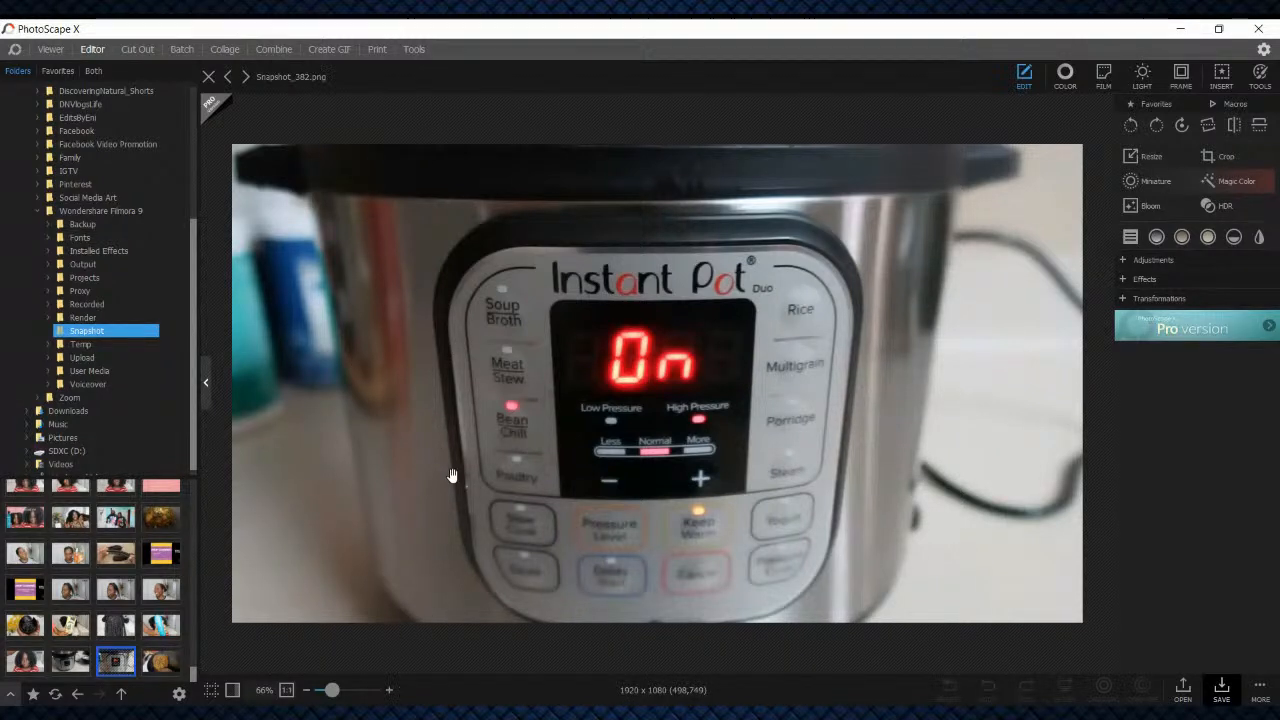
click(70, 660)
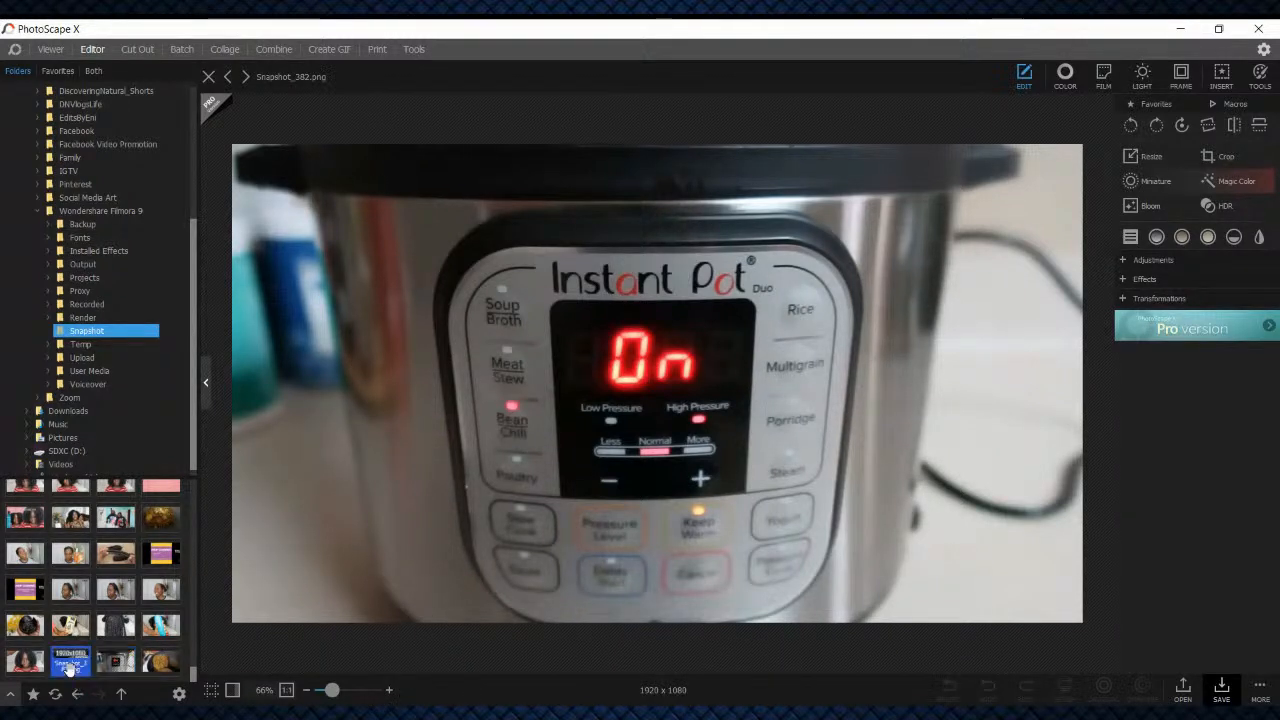
click(117, 664)
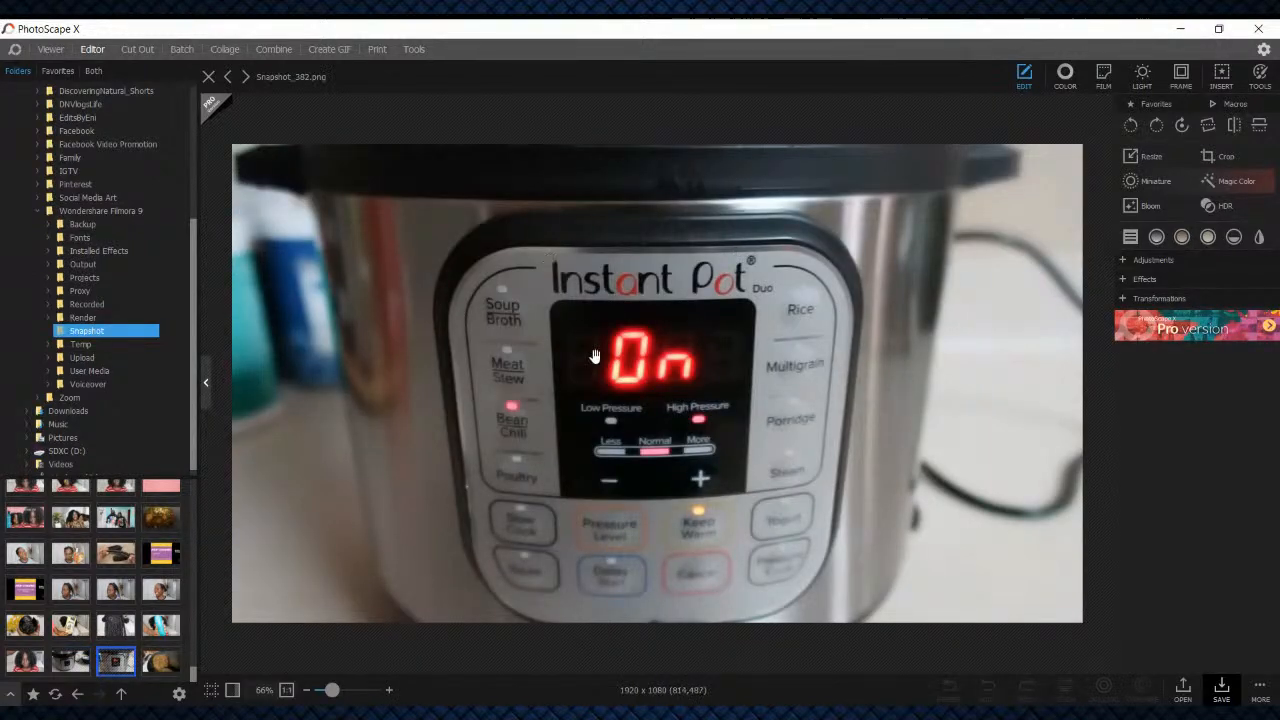
click(58, 662)
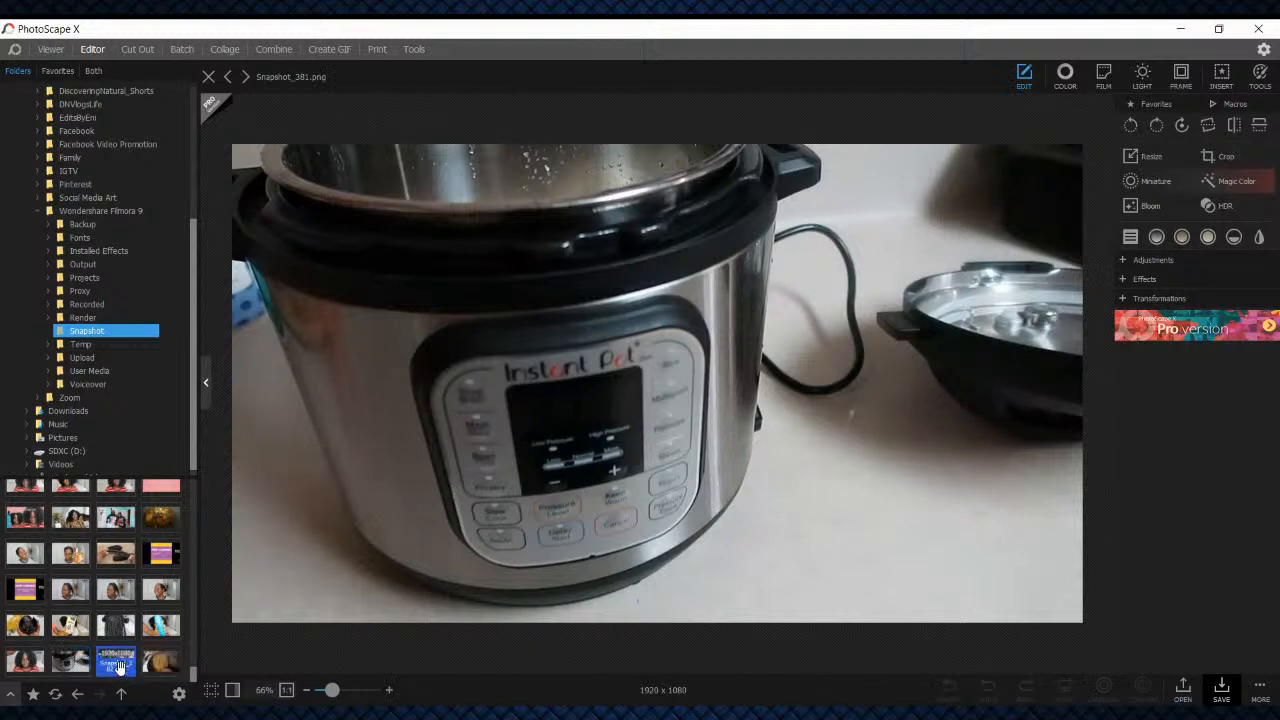
click(117, 664)
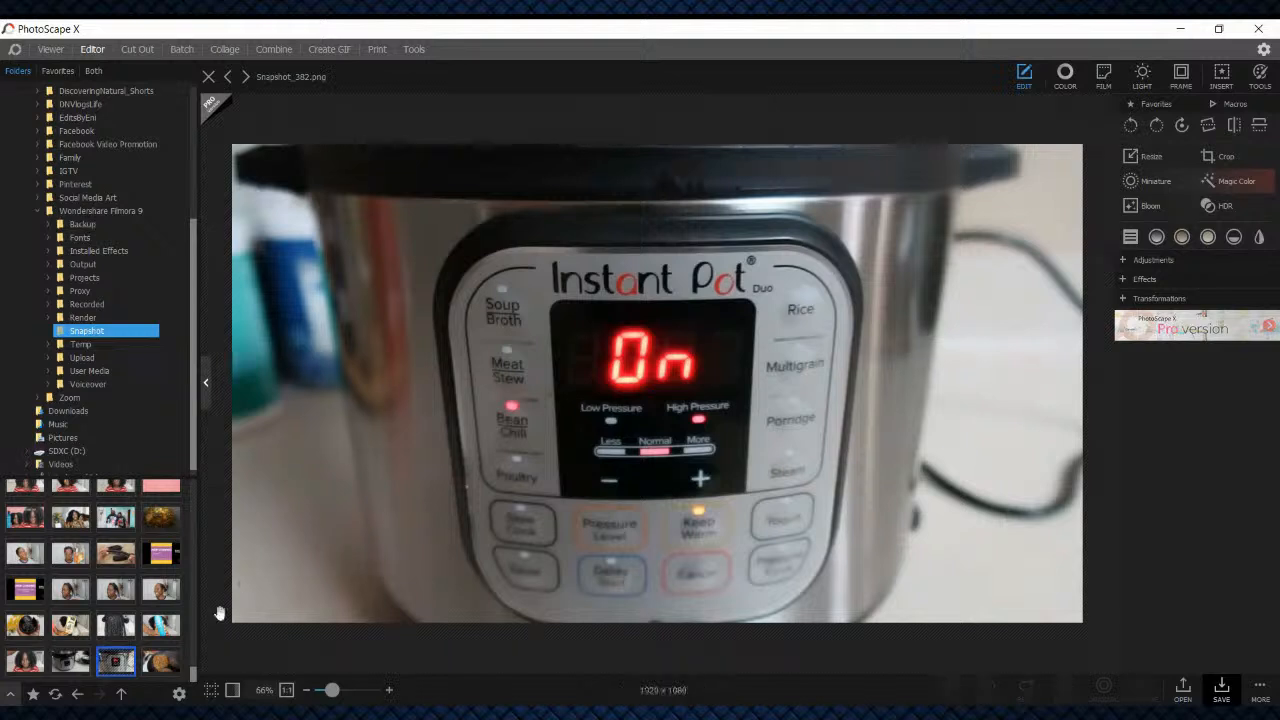
Insert the saved bean cutout from the Pictures folder as an image over the Instant Pot photo
click(1224, 80)
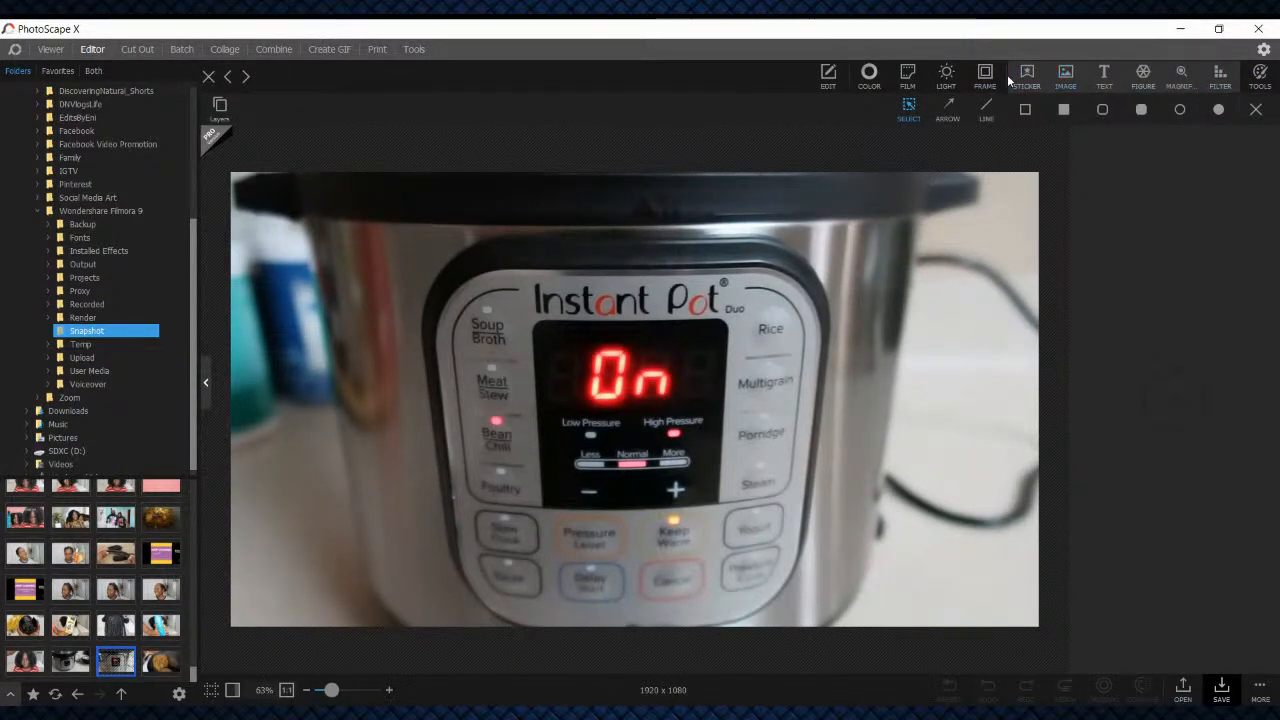
click(1063, 76)
scroll(549, 257, down, 15)
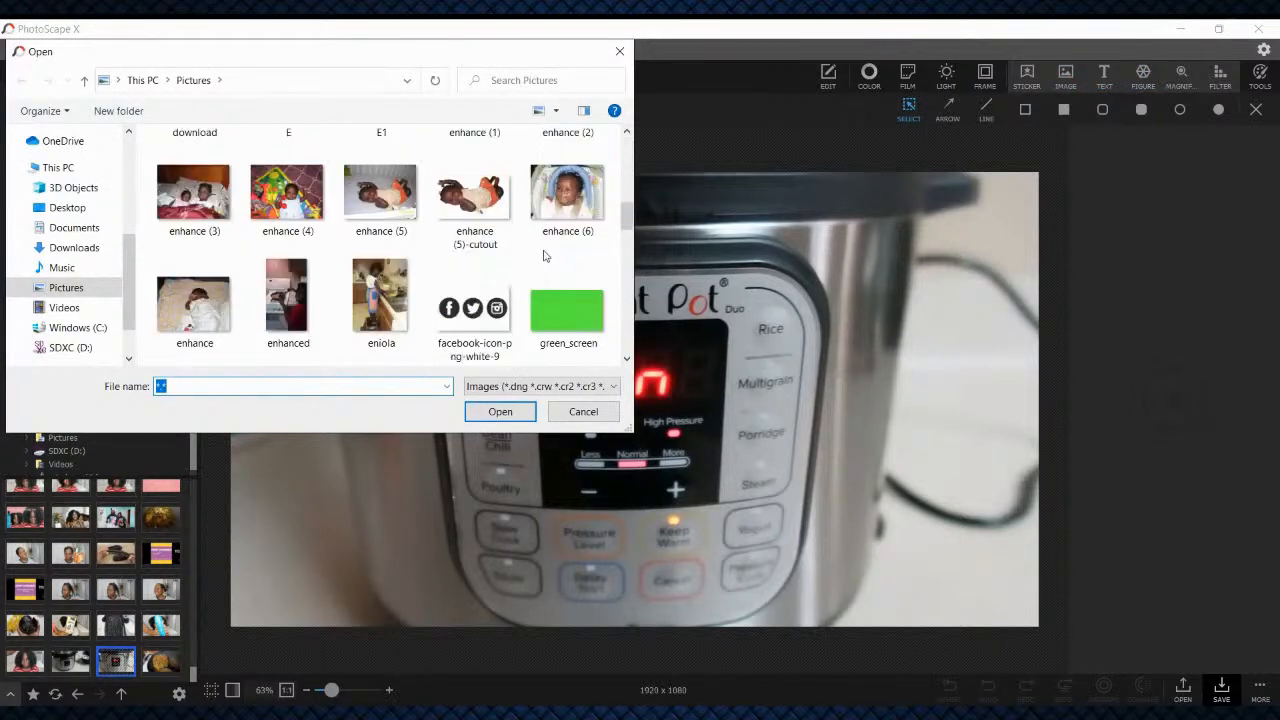
scroll(300, 280, up, 1)
scroll(300, 270, down, 1)
double_click(304, 250)
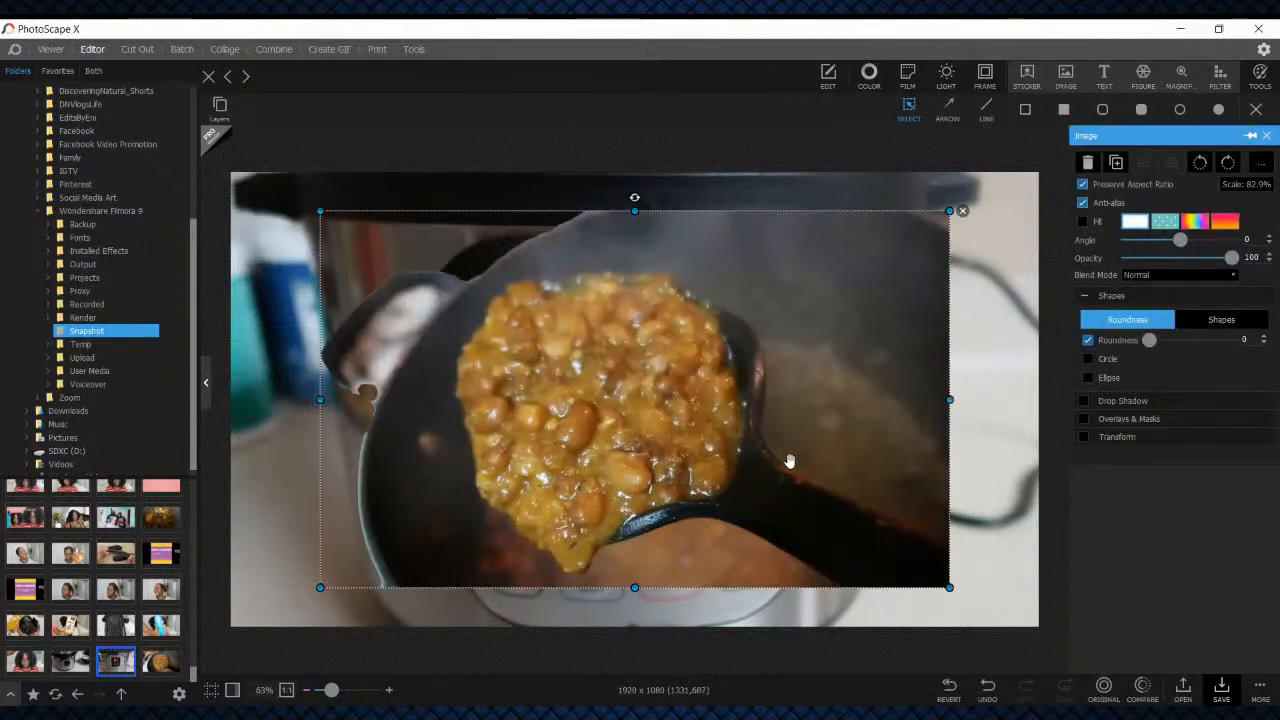
Try the bean cutout at different positions on the Instant Pot photo, and delete it from the canvas
drag(690, 402, 862, 353)
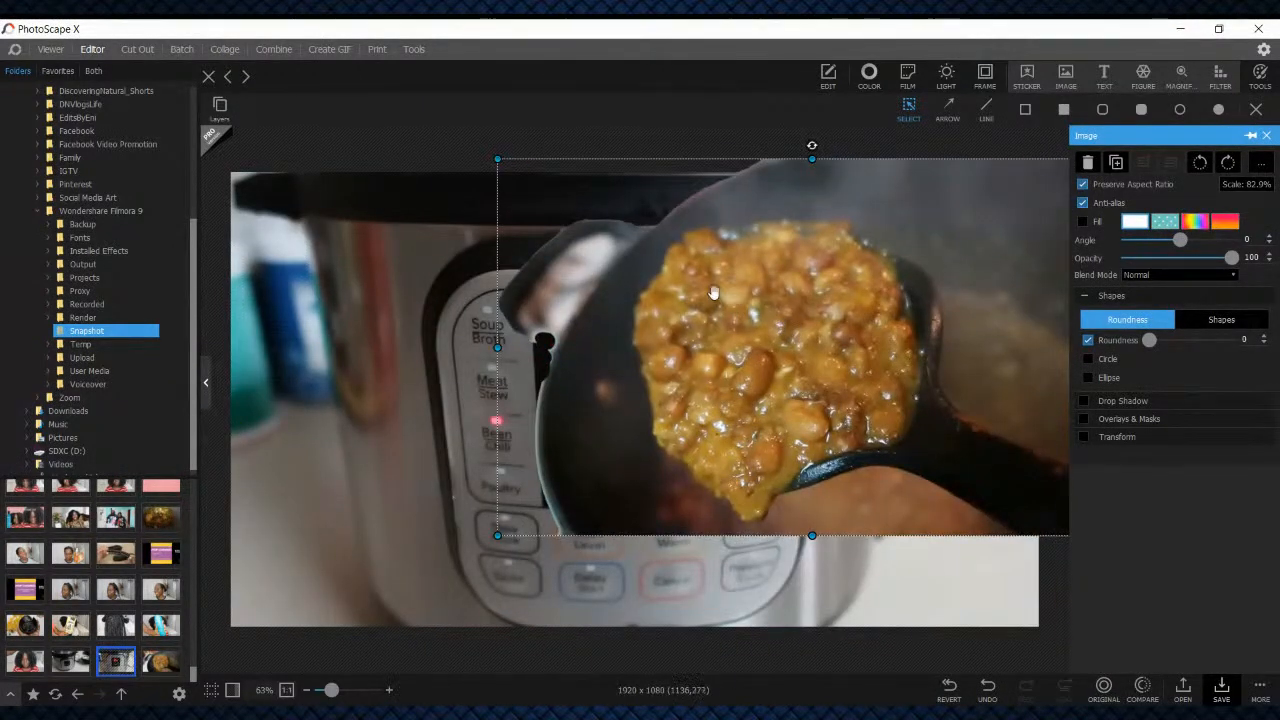
drag(660, 426, 661, 434)
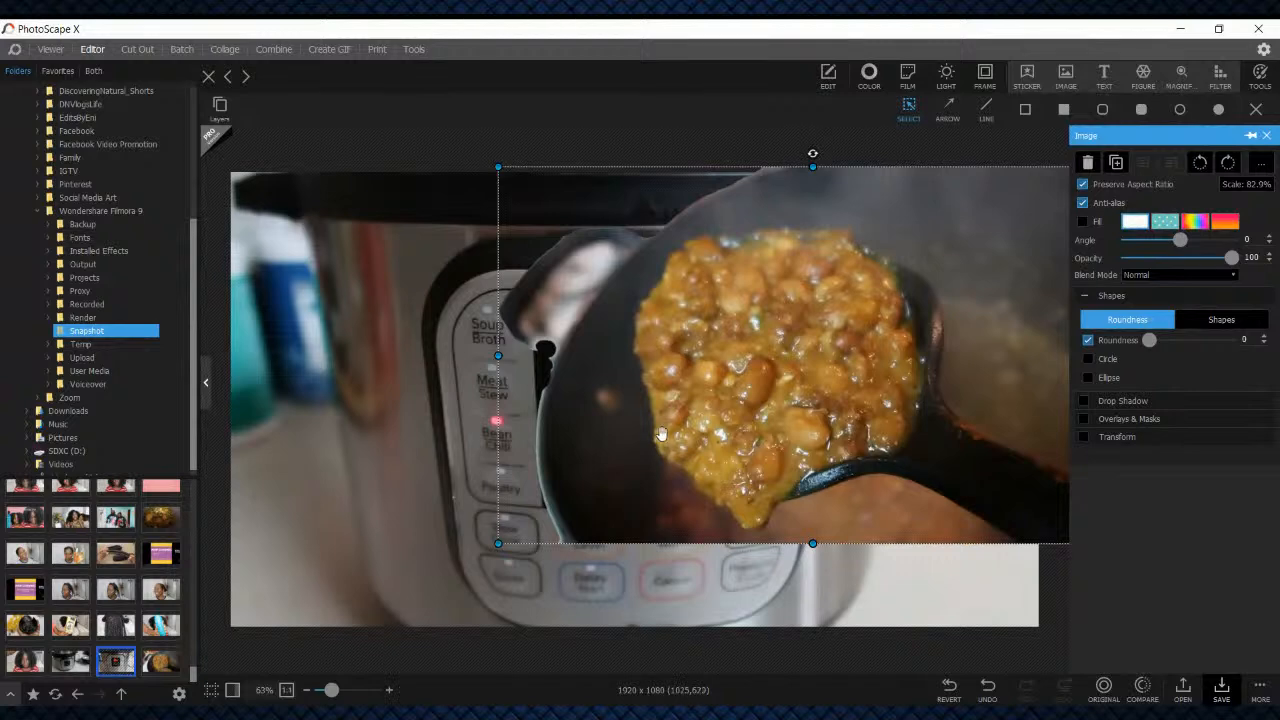
drag(818, 294, 556, 436)
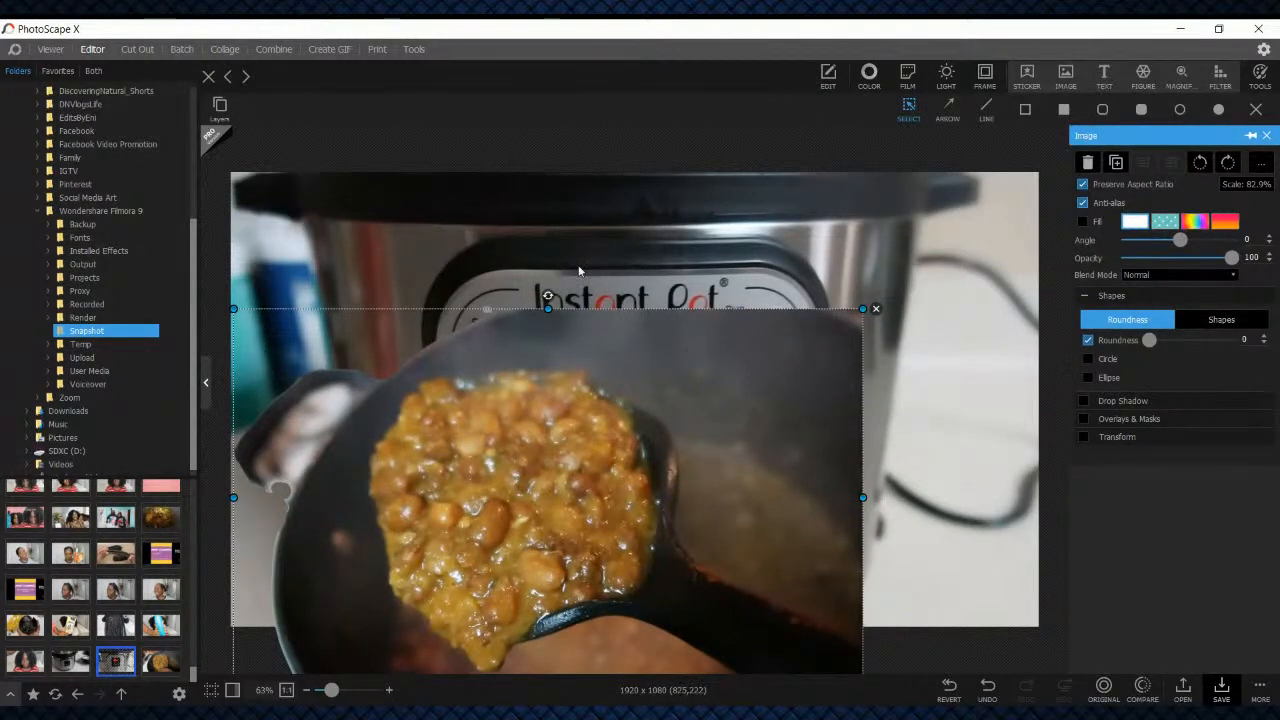
key(Delete)
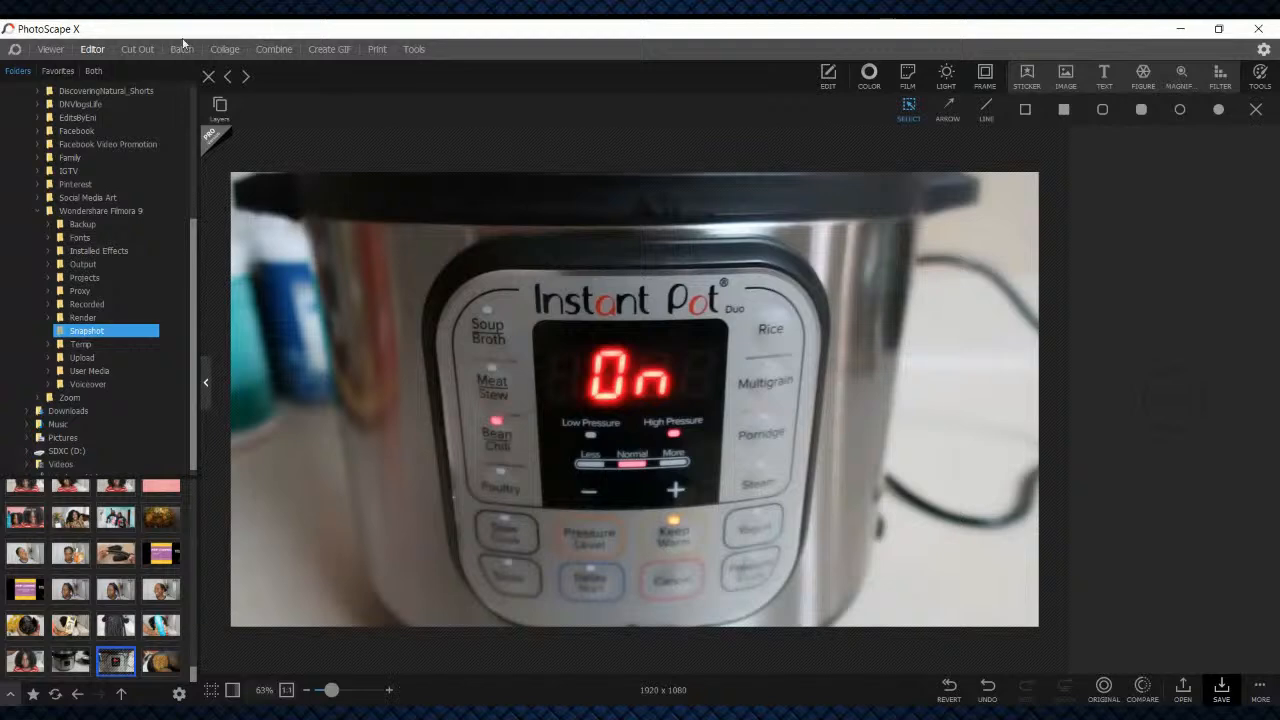
Return to the bean cutout and erase the pan area above the beans and spoon using the Brush and Lasso
click(138, 49)
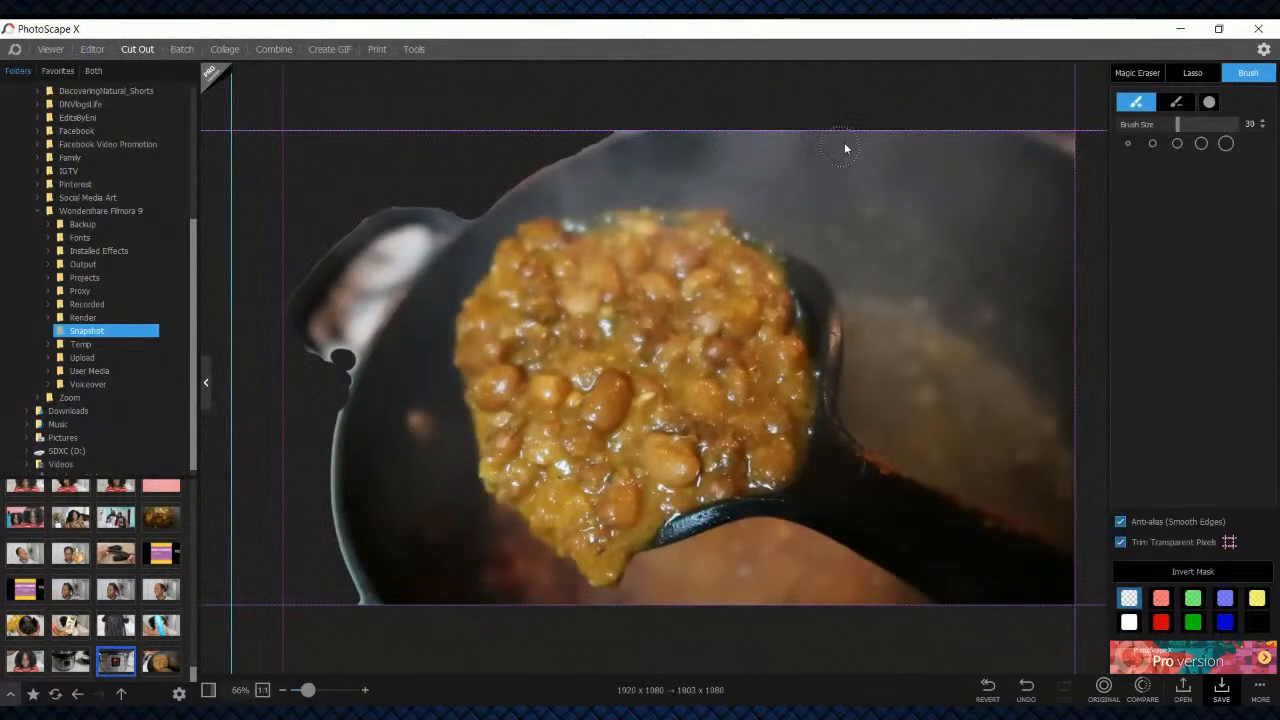
mouse_move(679, 168)
mouse_down()
mouse_move(851, 137)
mouse_move(640, 138)
mouse_up()
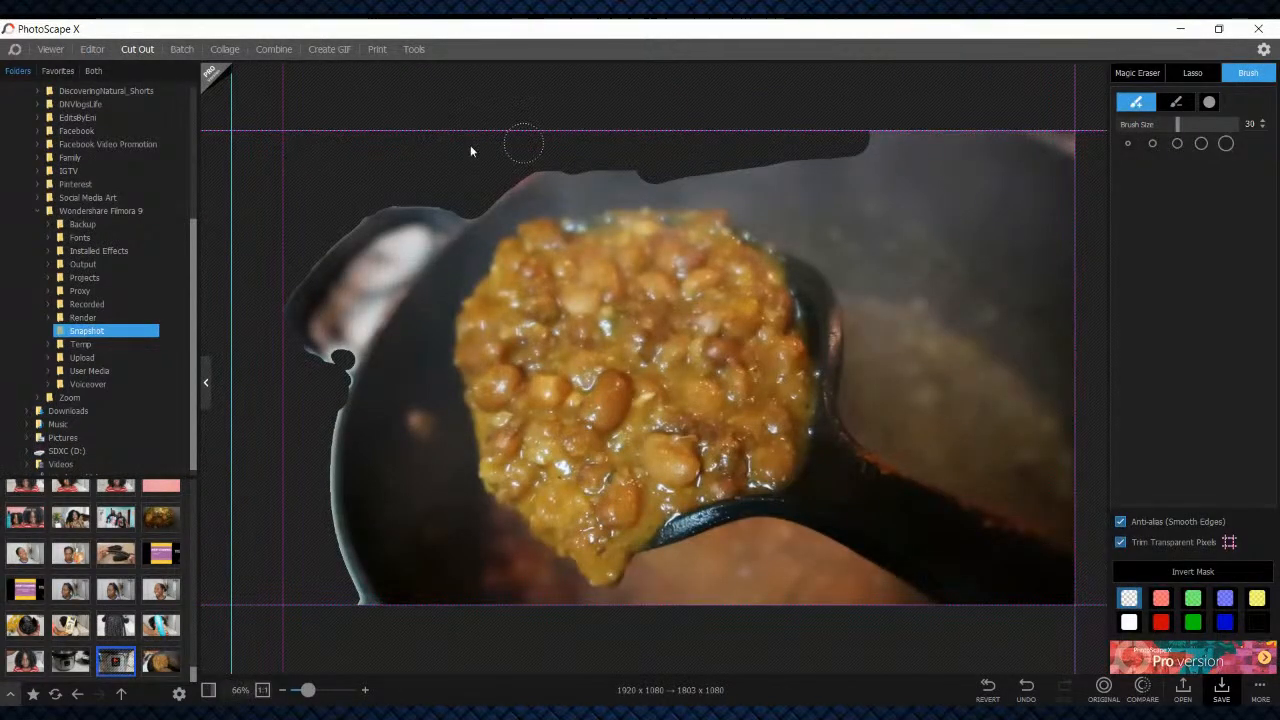
click(1196, 76)
drag(688, 180, 732, 200)
mouse_move(903, 252)
mouse_down()
mouse_move(1100, 166)
mouse_move(1125, 109)
mouse_move(1046, 67)
mouse_up()
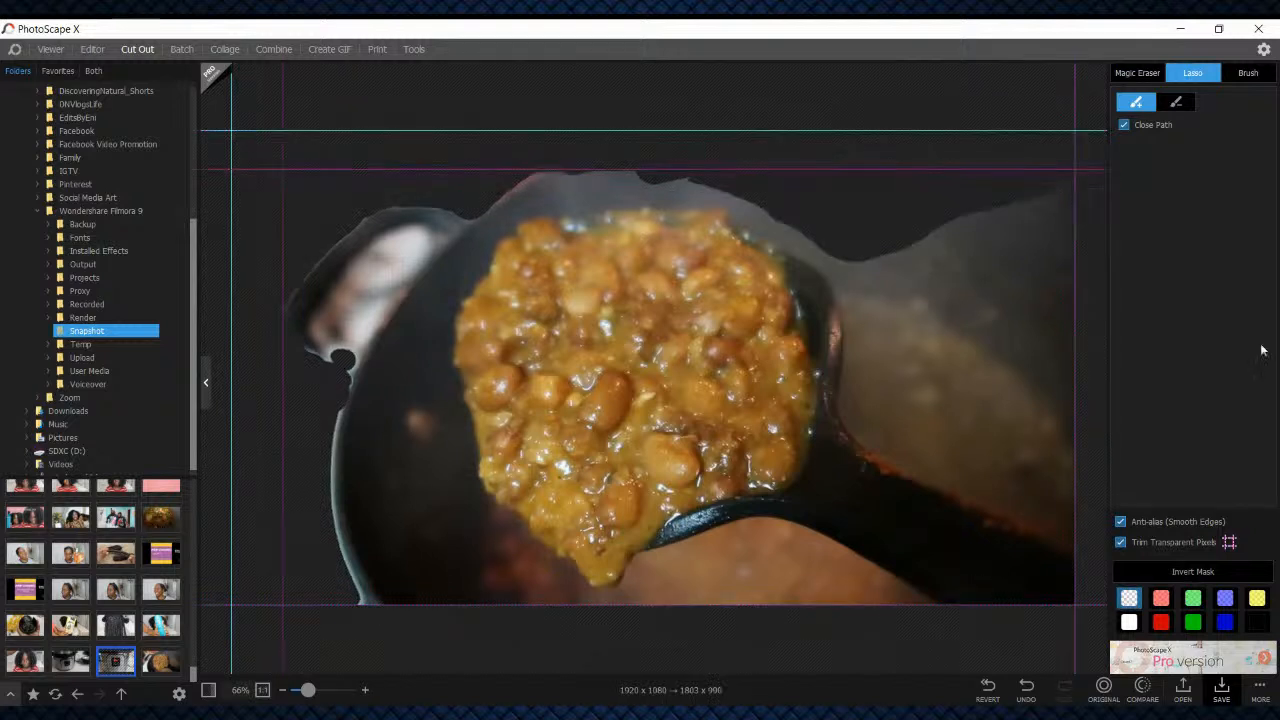
Lasso away more of the pan directly above the beans and down to the area right of the spoon
mouse_move(524, 209)
mouse_down()
mouse_move(639, 194)
mouse_move(730, 217)
mouse_move(795, 100)
mouse_up()
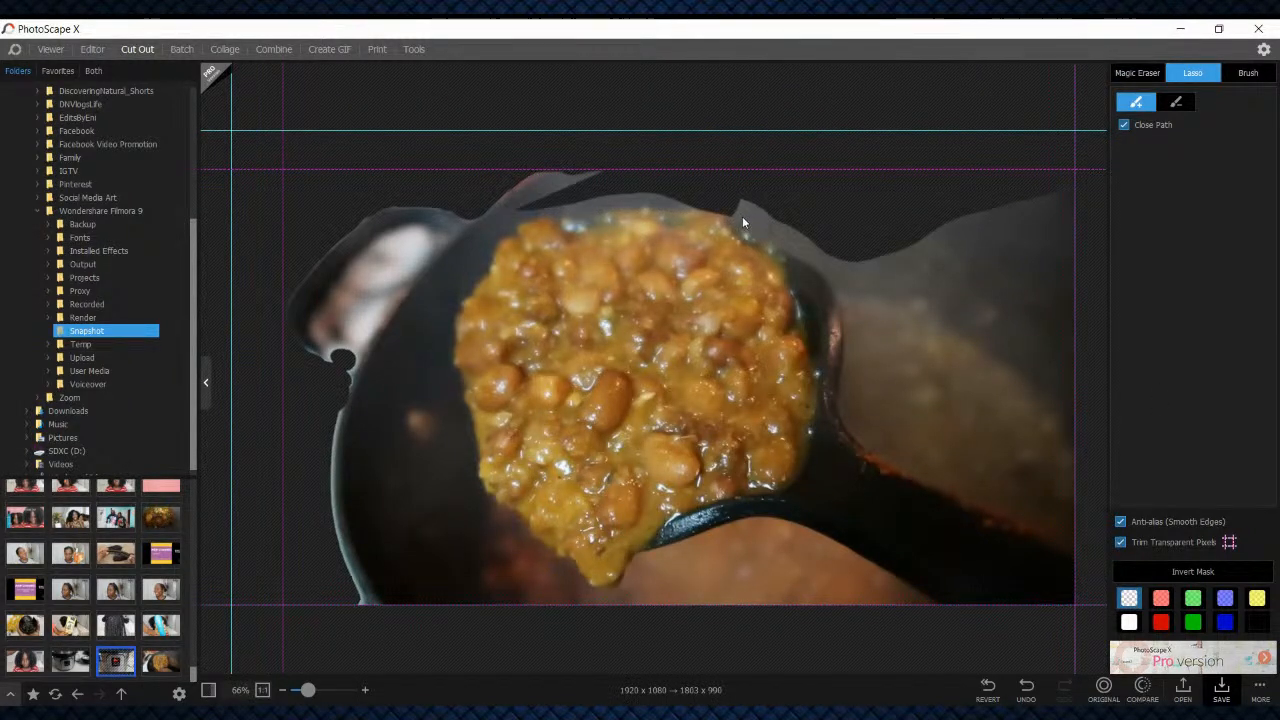
drag(729, 208, 787, 246)
mouse_move(985, 374)
mouse_down()
mouse_move(1110, 276)
mouse_move(1214, 110)
mouse_up()
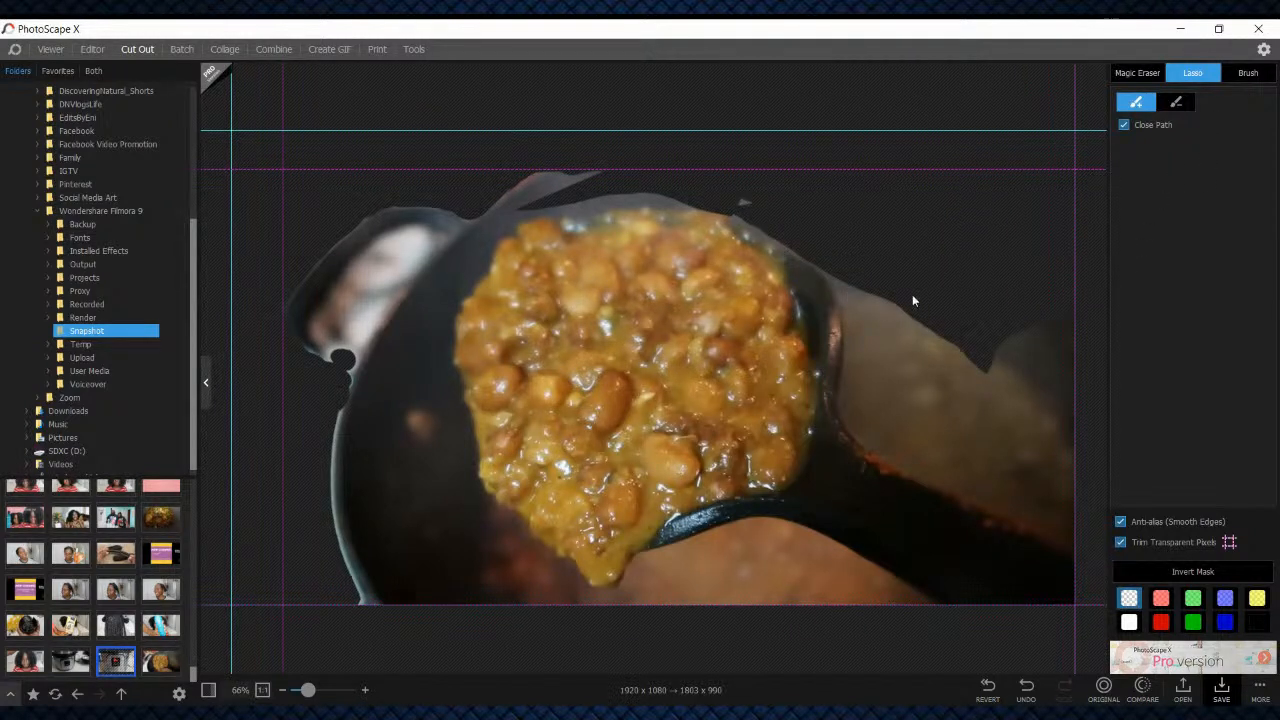
Lasso off the pan background beside the spoon's rim and handle, and undo the last cut
drag(864, 284, 872, 388)
mouse_move(923, 444)
mouse_down()
mouse_move(1178, 384)
mouse_move(868, 288)
mouse_move(857, 390)
mouse_move(944, 444)
mouse_move(1201, 485)
mouse_move(844, 283)
mouse_move(851, 336)
mouse_up()
mouse_move(856, 430)
mouse_down()
mouse_move(865, 400)
mouse_move(1053, 371)
mouse_move(1150, 396)
mouse_up()
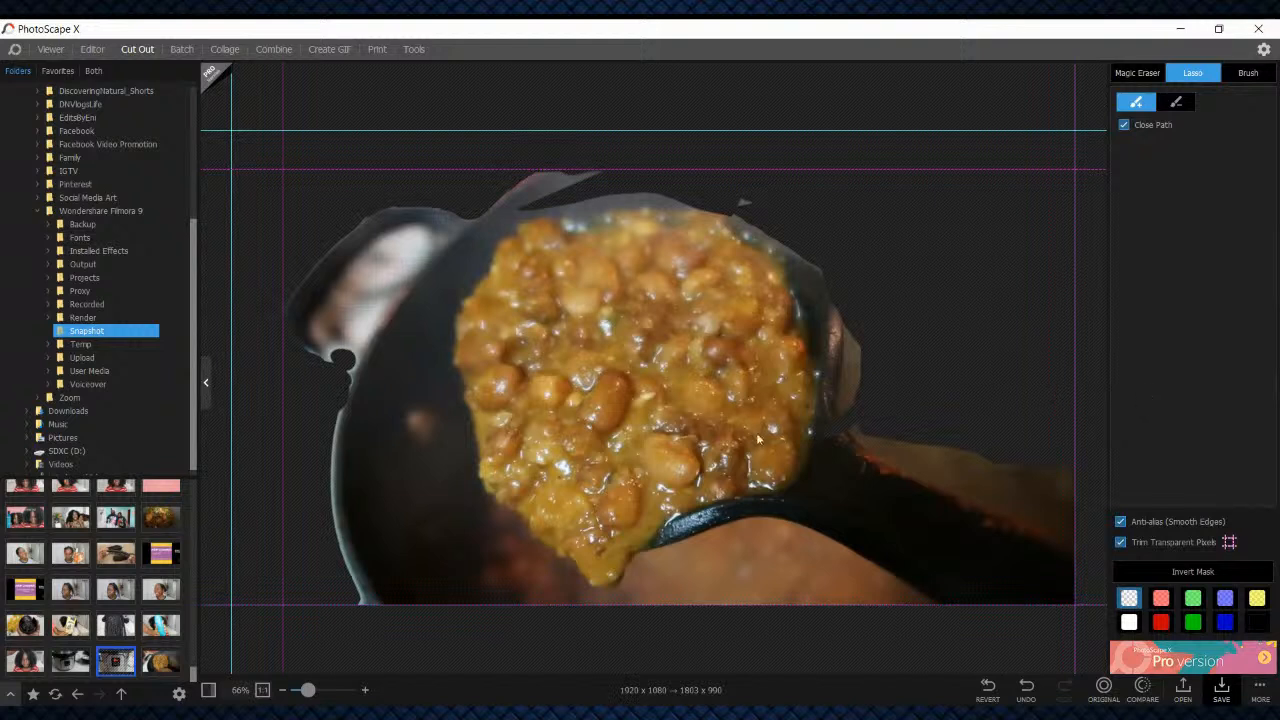
key(ctrl+z)
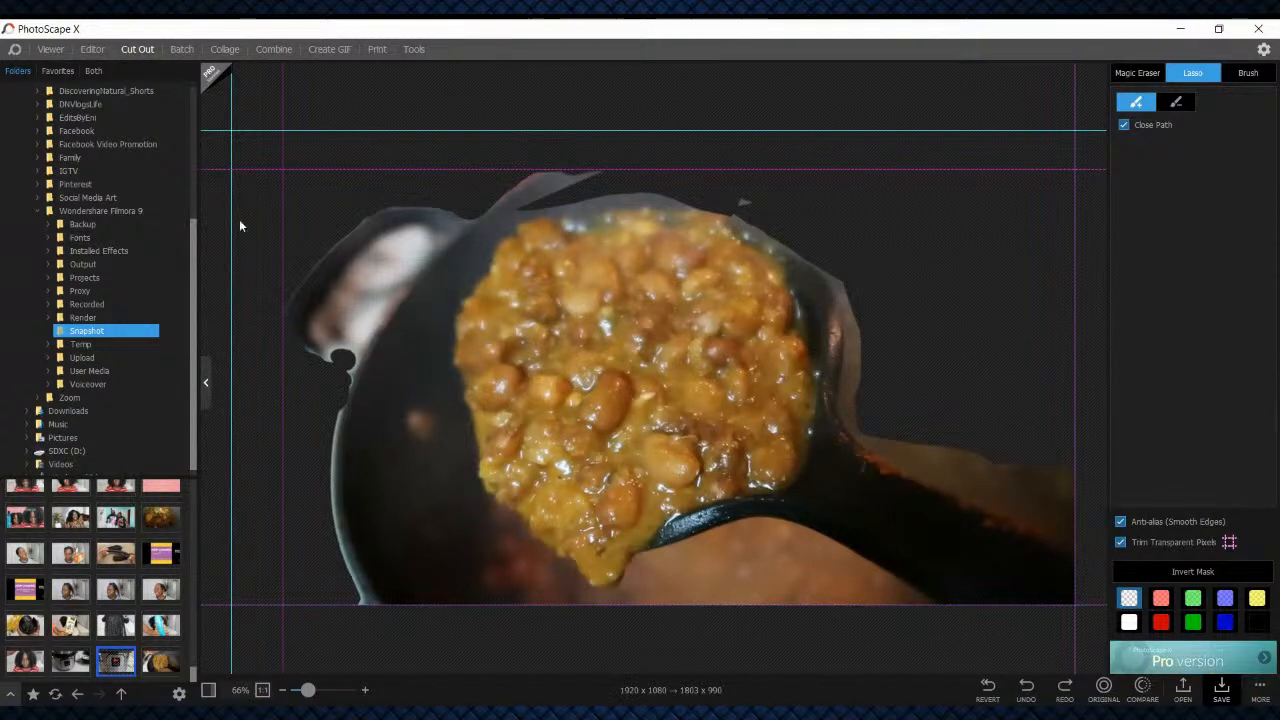
Lasso away the pan handle and the dark pan area left of the beans
drag(463, 283, 453, 290)
mouse_move(293, 228)
mouse_down()
mouse_move(260, 128)
mouse_move(480, 30)
mouse_move(658, 35)
mouse_up()
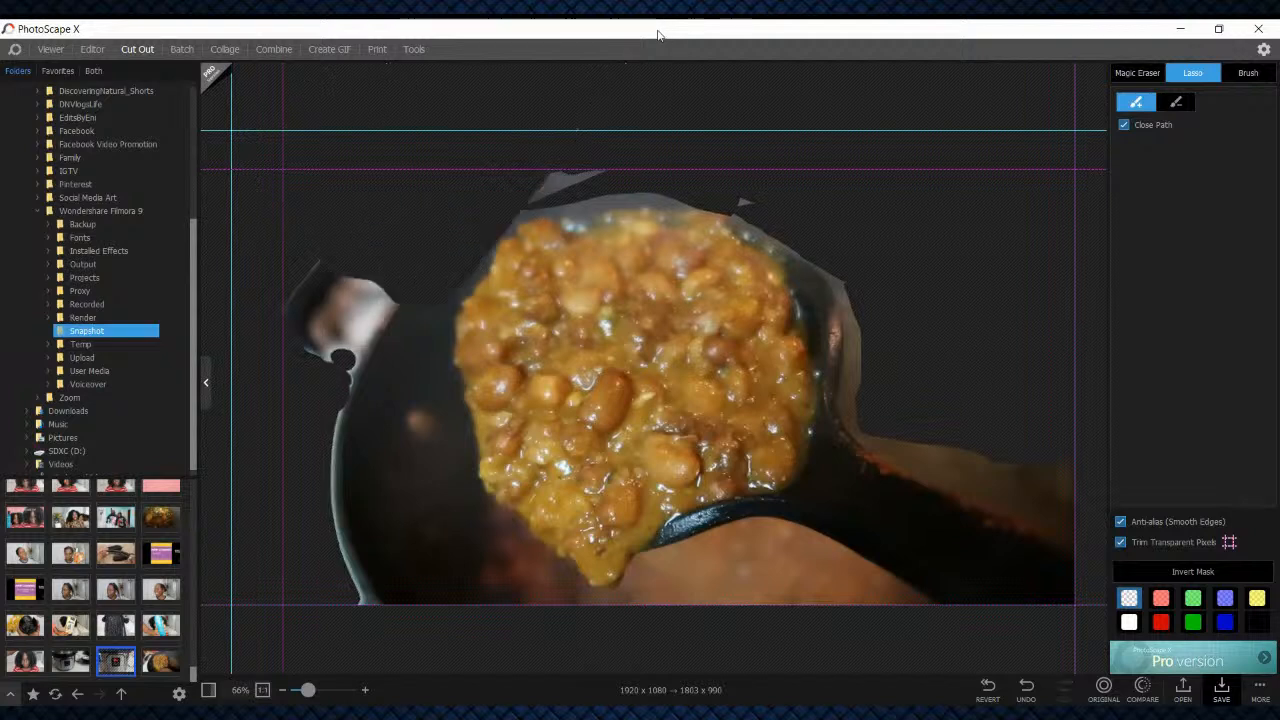
mouse_move(470, 453)
mouse_down()
mouse_move(401, 340)
mouse_move(400, 243)
mouse_move(280, 208)
mouse_move(193, 425)
mouse_move(430, 685)
mouse_move(553, 626)
mouse_move(580, 588)
mouse_move(470, 453)
mouse_up()
mouse_move(463, 238)
mouse_down()
mouse_move(443, 337)
mouse_move(362, 358)
mouse_move(303, 346)
mouse_move(455, 376)
mouse_up()
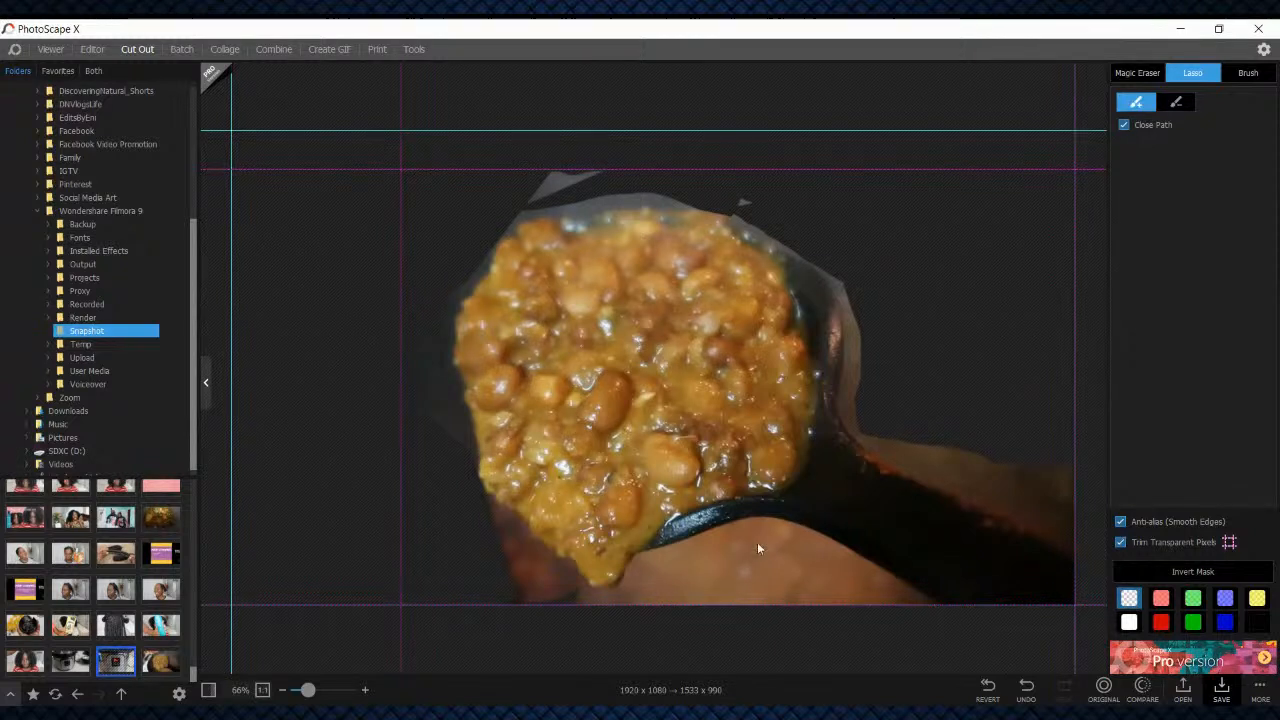
Lasso away the pan area below the spoon's handle, between the bean tip and the handle's lower edge
drag(757, 529, 825, 554)
drag(838, 604, 641, 661)
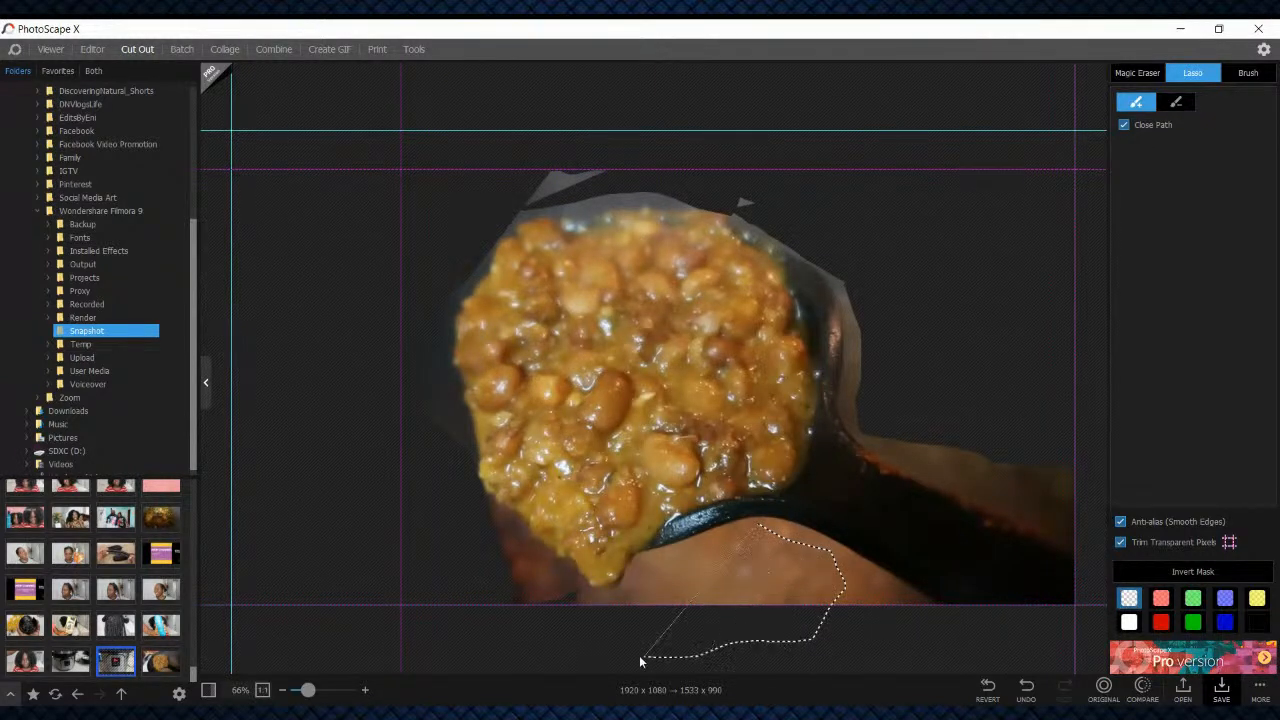
drag(587, 622, 612, 600)
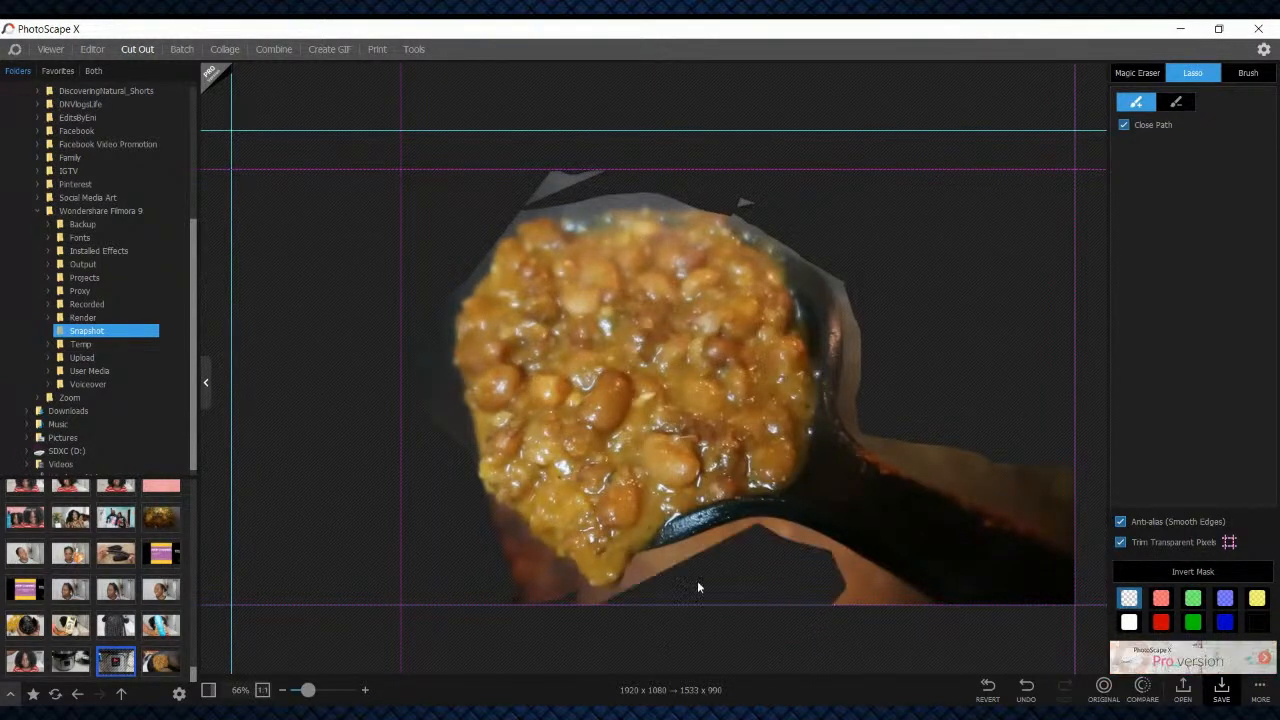
Erase the pan background along the upper edge of the spoon's handle and beside its rim with the Brush
click(1252, 73)
drag(888, 419, 1074, 488)
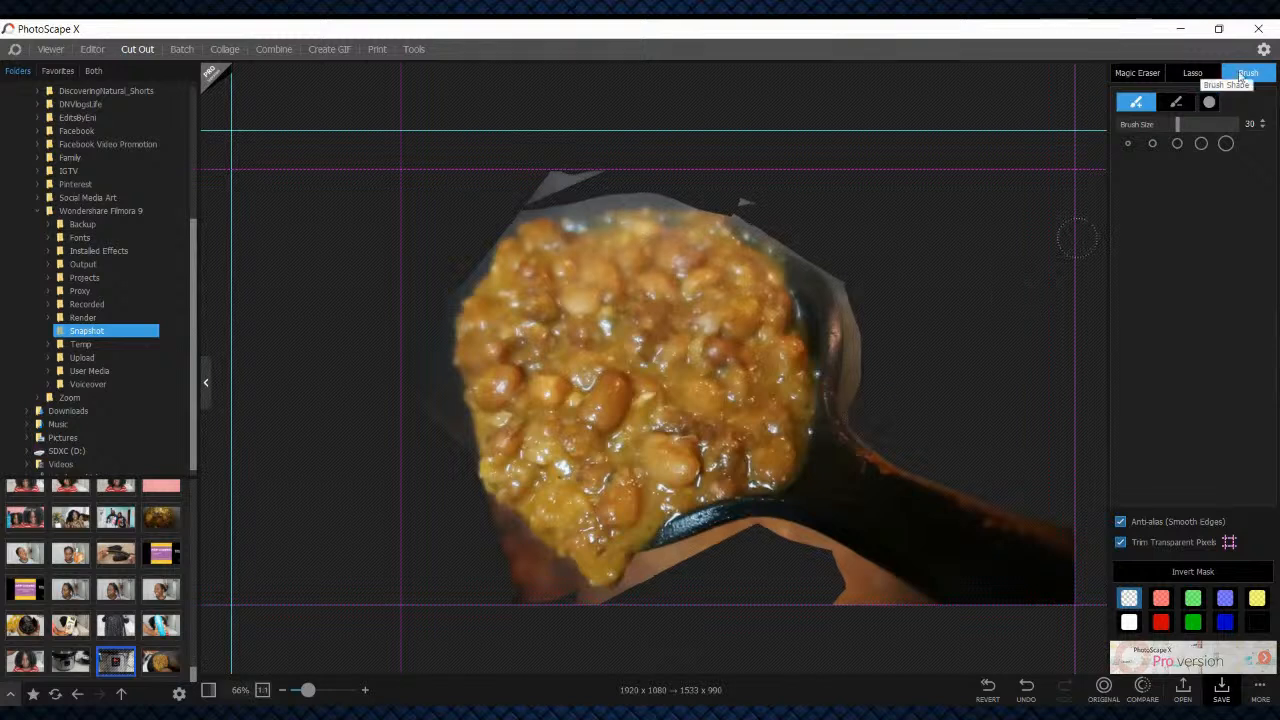
click(1152, 143)
drag(851, 347, 844, 404)
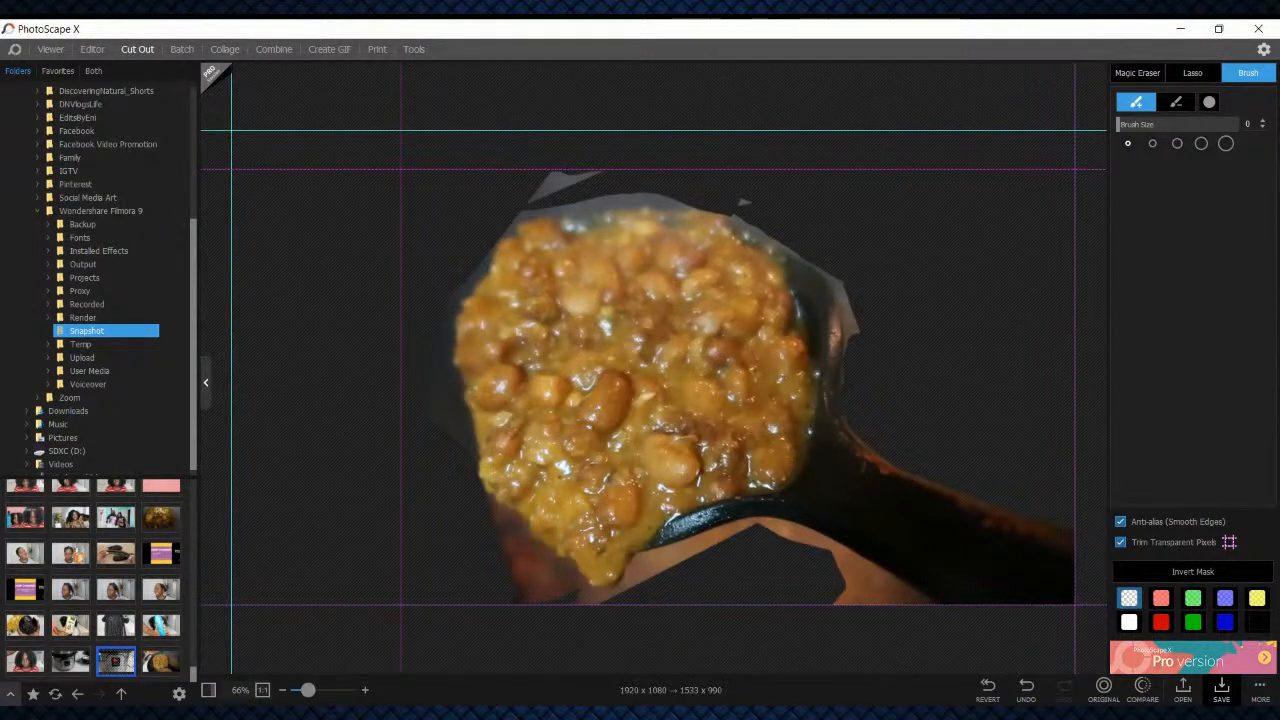
Erase the pan remnants above the beans and outside the spoon's rim with a size 45 brush, and undo the last stroke
drag(308, 692, 321, 692)
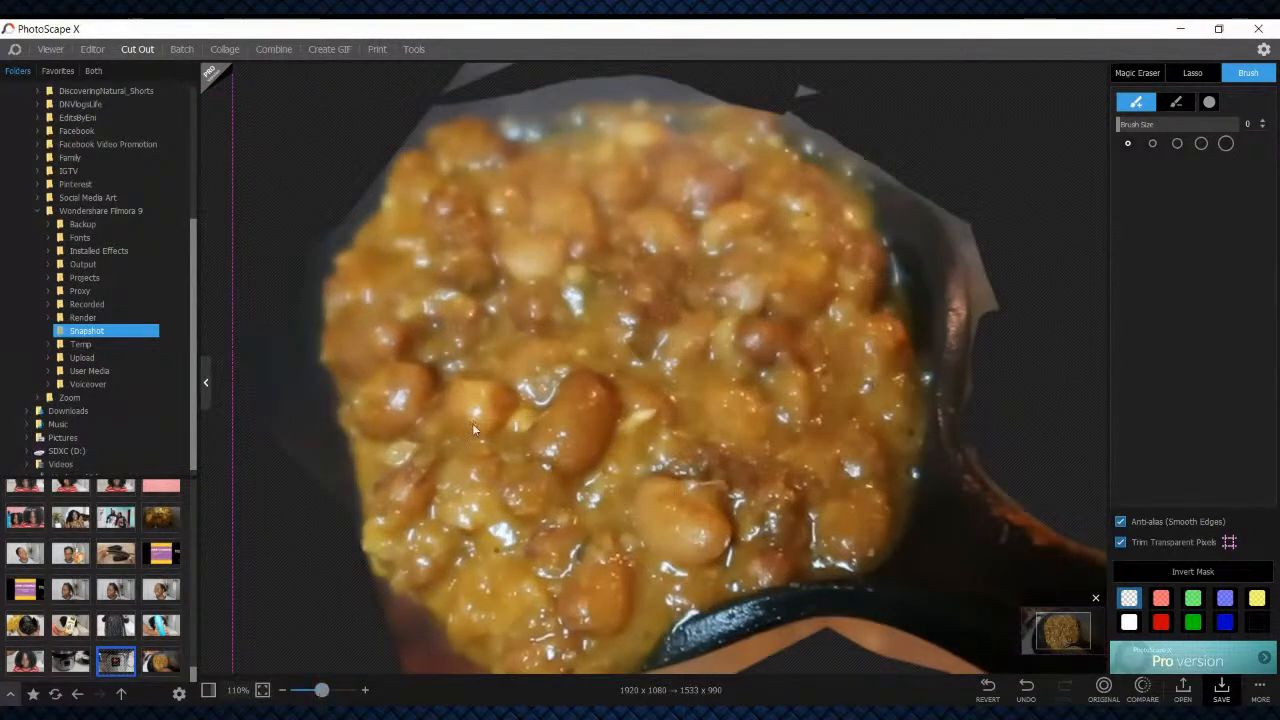
click(1201, 143)
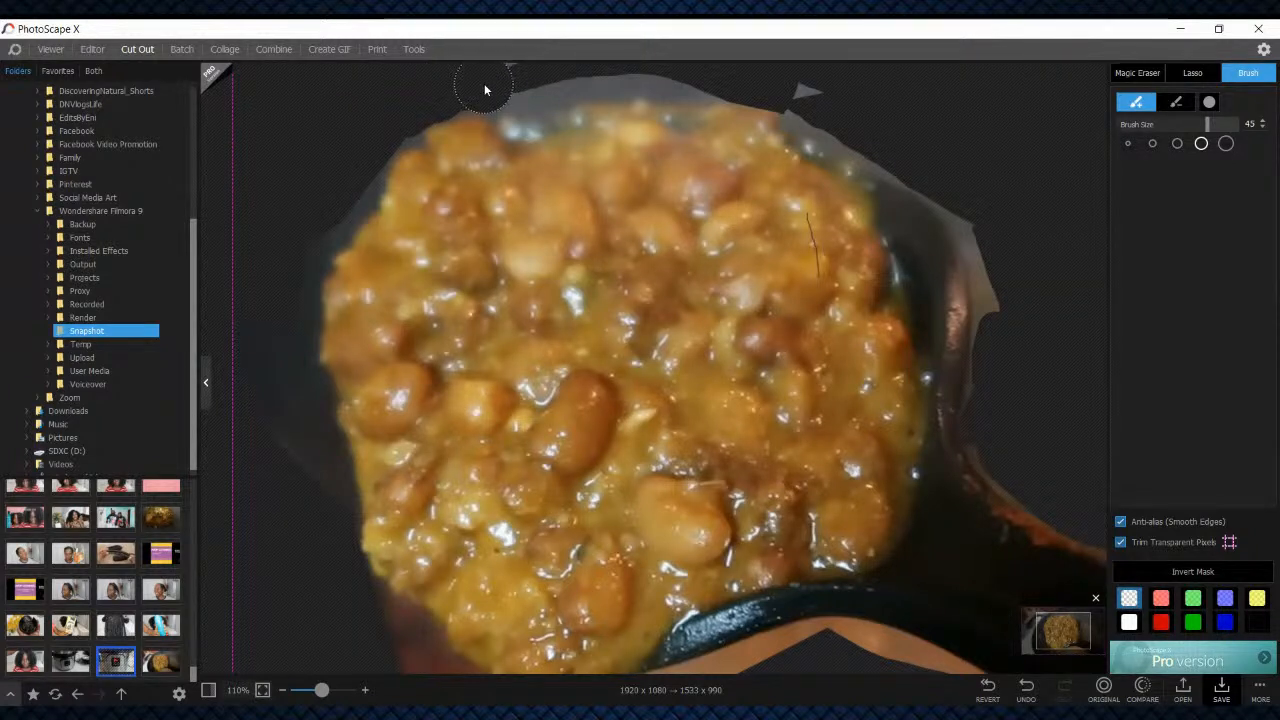
mouse_move(485, 89)
mouse_down()
mouse_move(508, 100)
mouse_move(652, 74)
mouse_up()
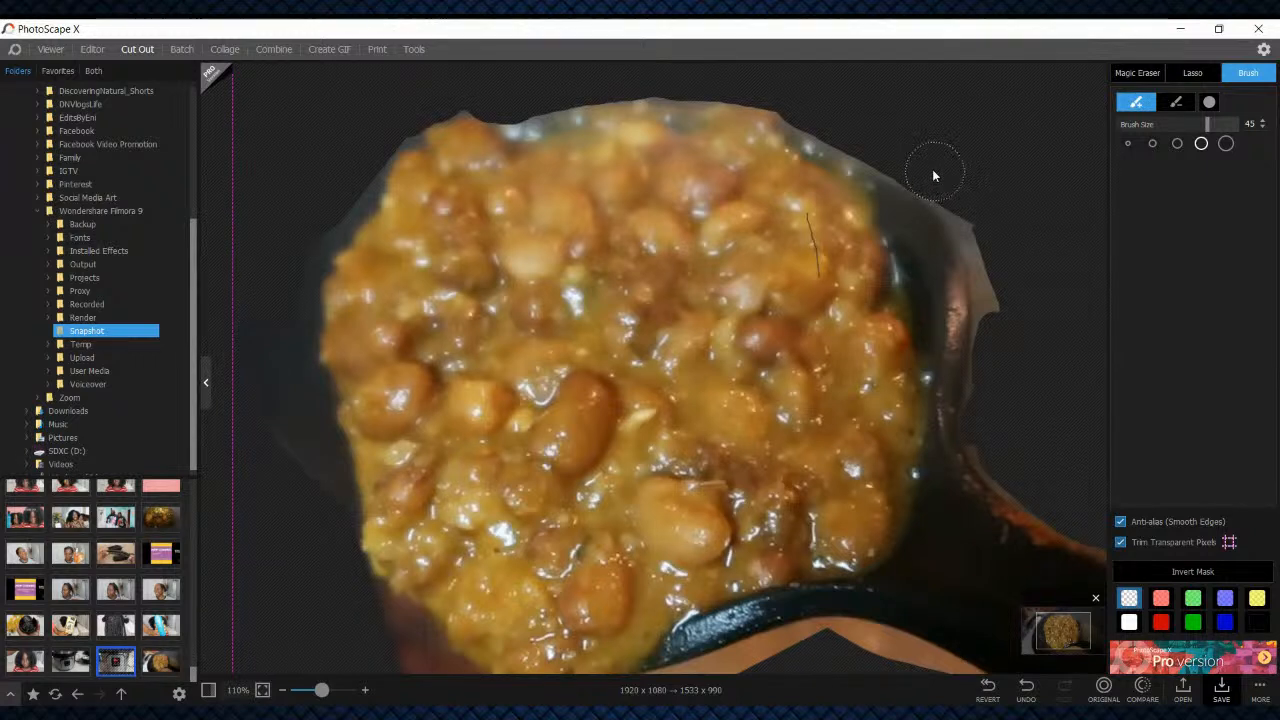
drag(978, 214, 996, 322)
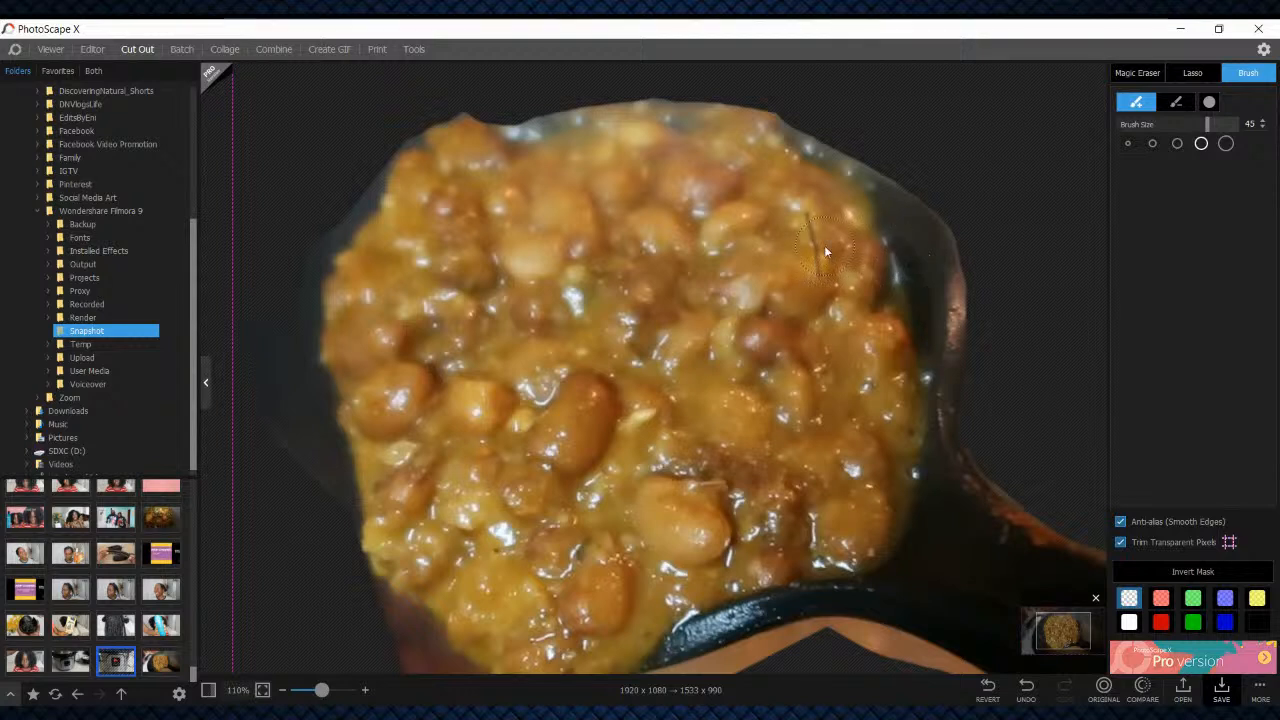
key(ctrl+z)
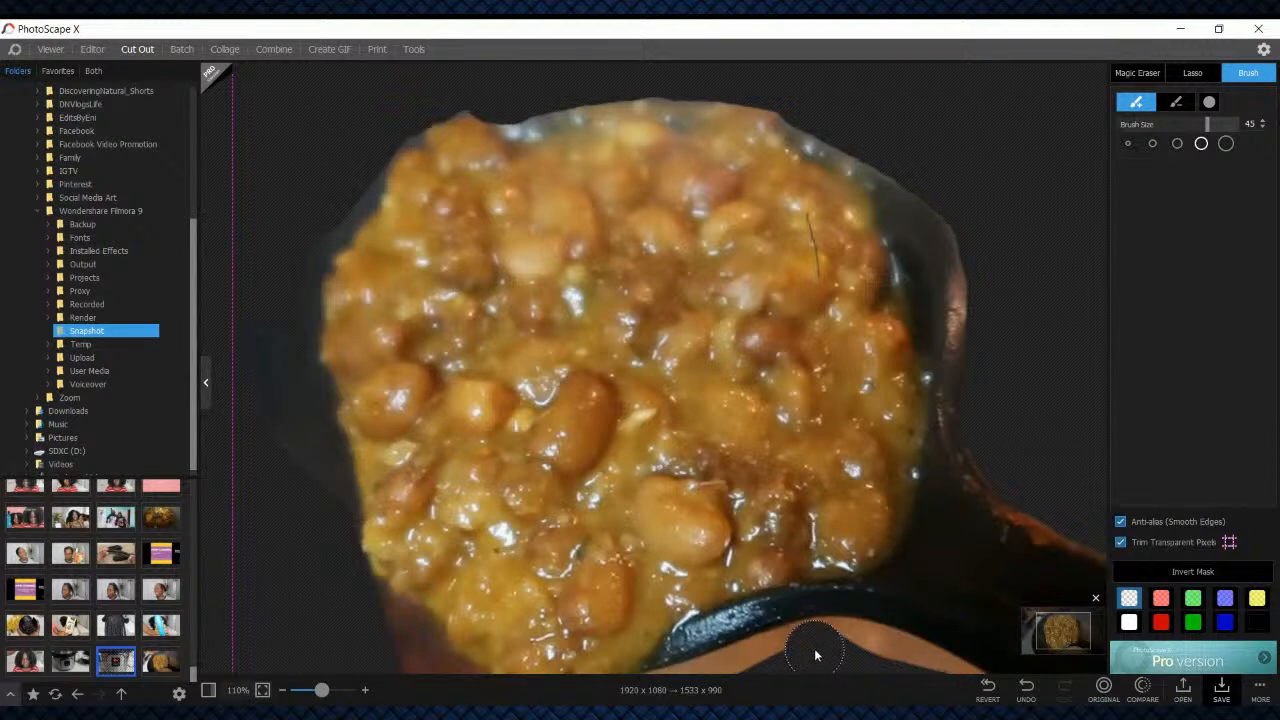
Erase the remaining pan areas below the spoon's handle and around the left edge of the beans
mouse_move(958, 664)
mouse_down()
mouse_move(968, 702)
mouse_move(854, 650)
mouse_up()
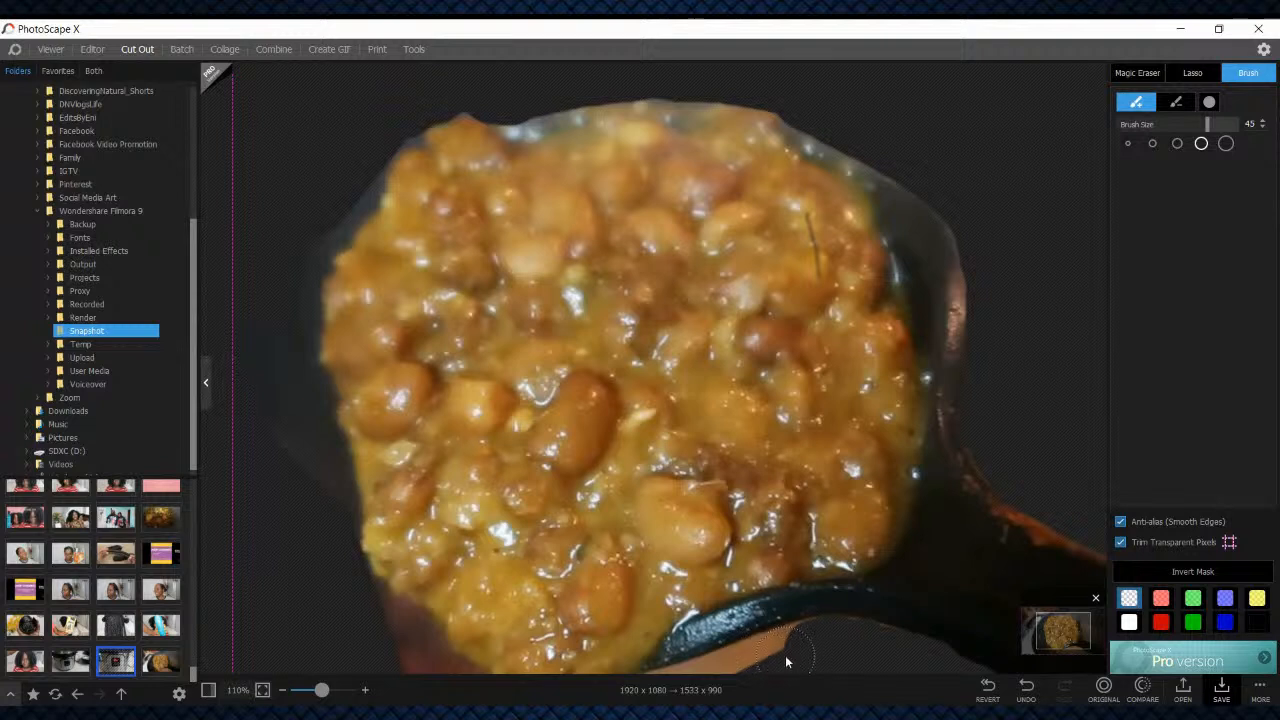
mouse_move(805, 650)
mouse_down()
mouse_move(758, 655)
mouse_move(685, 665)
mouse_up()
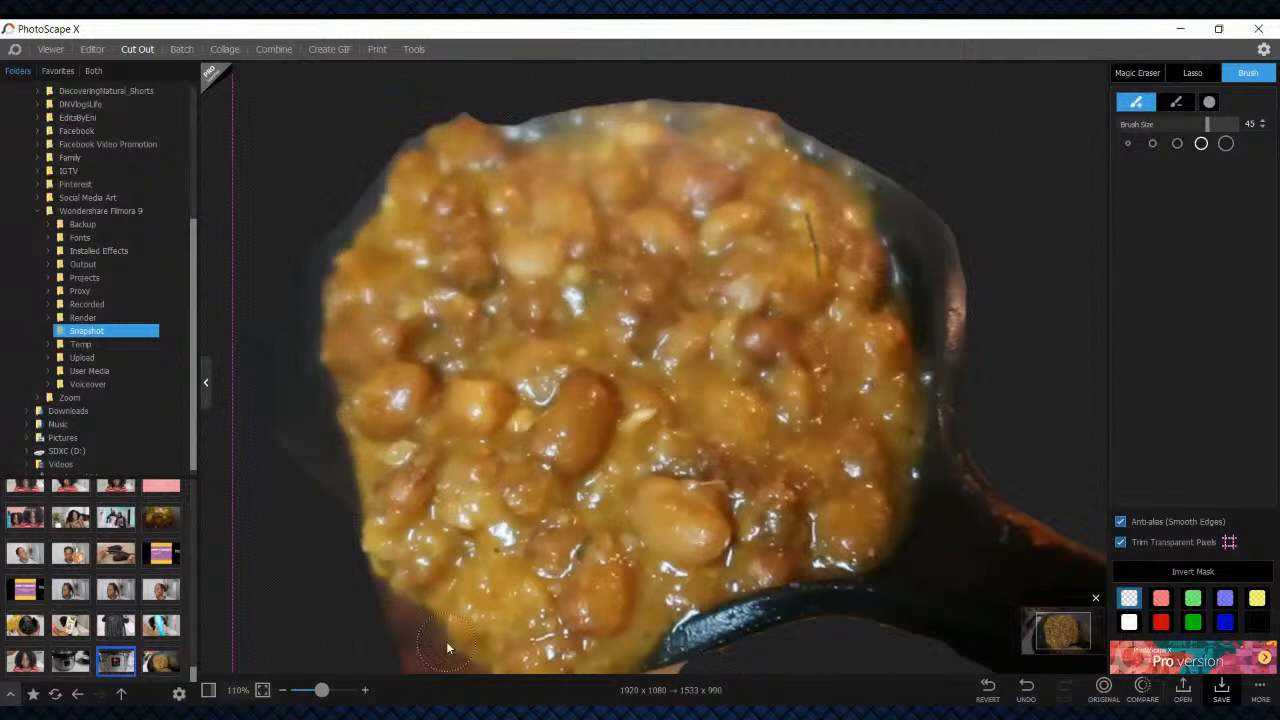
drag(361, 602, 398, 628)
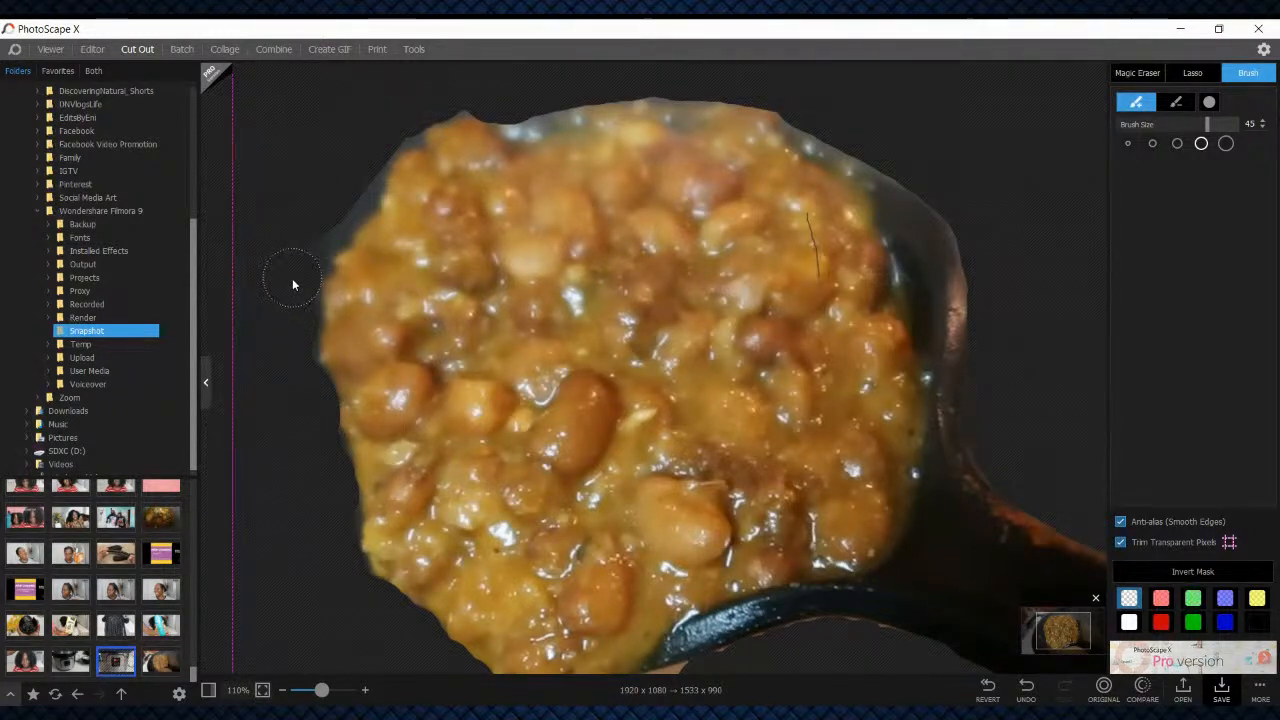
drag(371, 154, 407, 116)
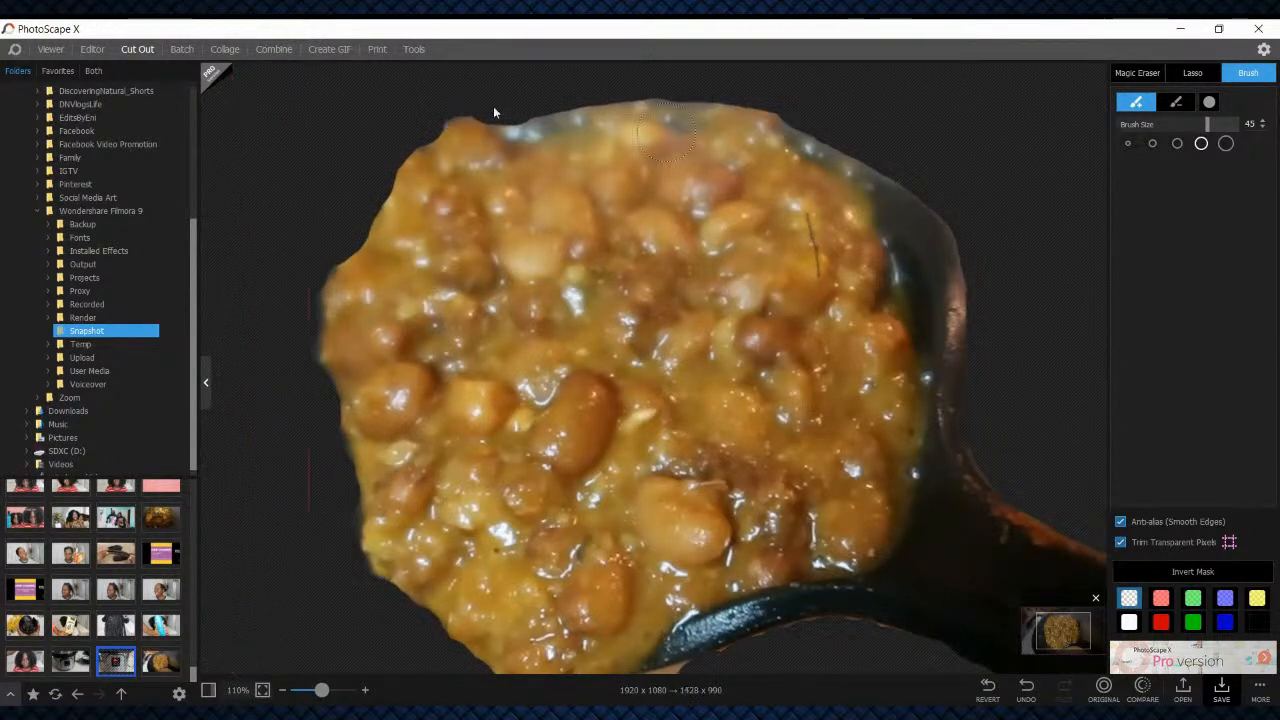
Save the bean cutout as the PNG file Snapshot_383-cutout in the Pictures folder
click(314, 690)
drag(314, 690, 298, 690)
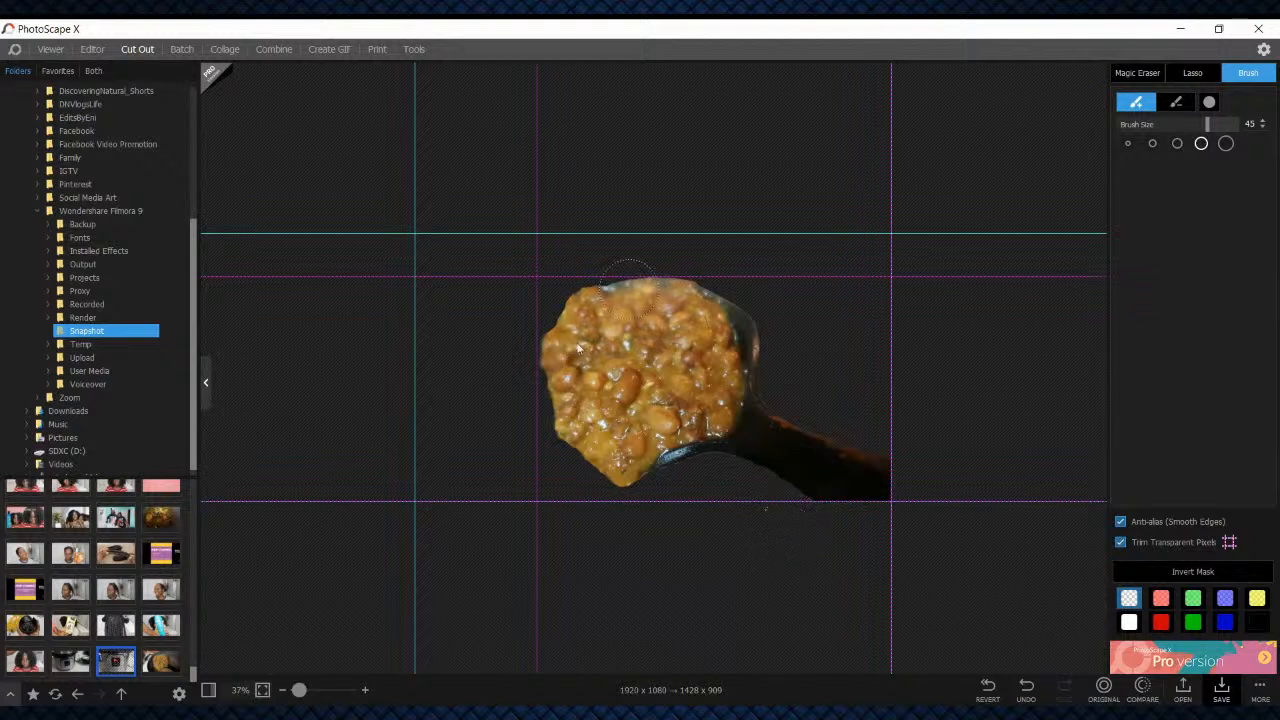
click(1232, 686)
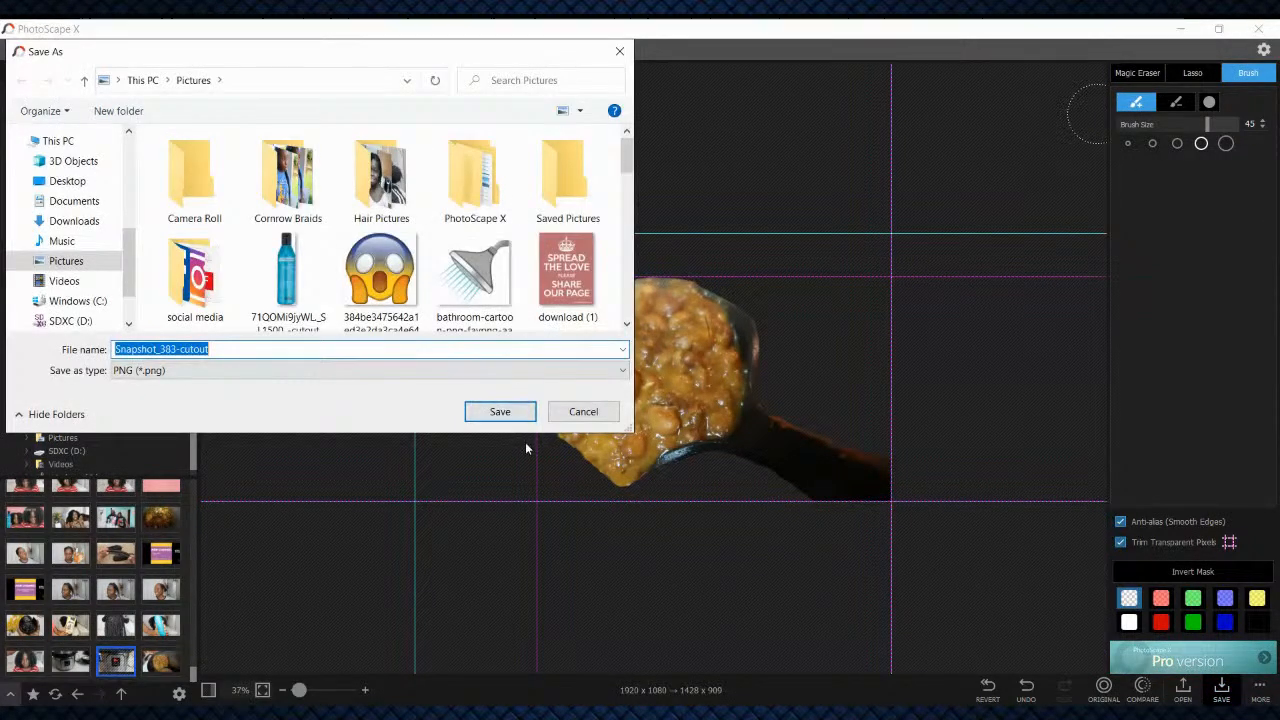
click(500, 410)
click(678, 372)
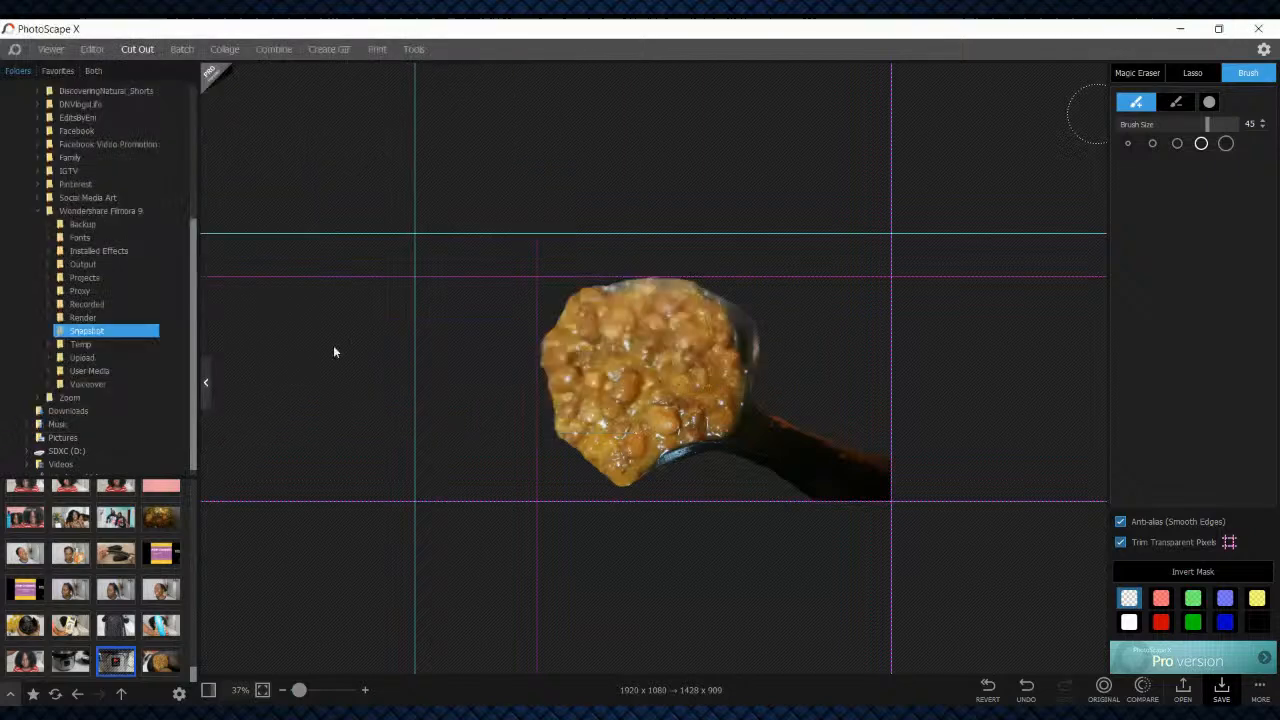
Open the saved bean cutout from the Pictures folder in the Editor, without saving the Instant Pot photo
click(91, 49)
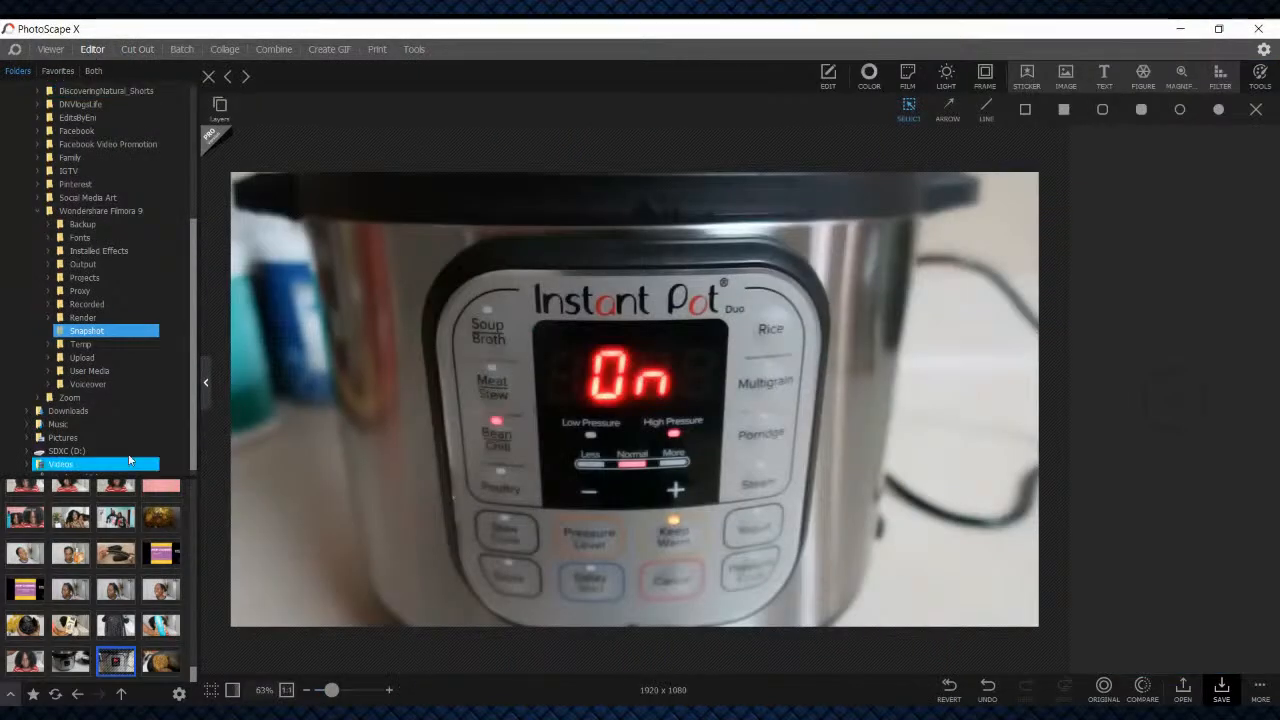
scroll(80, 238, up, 3)
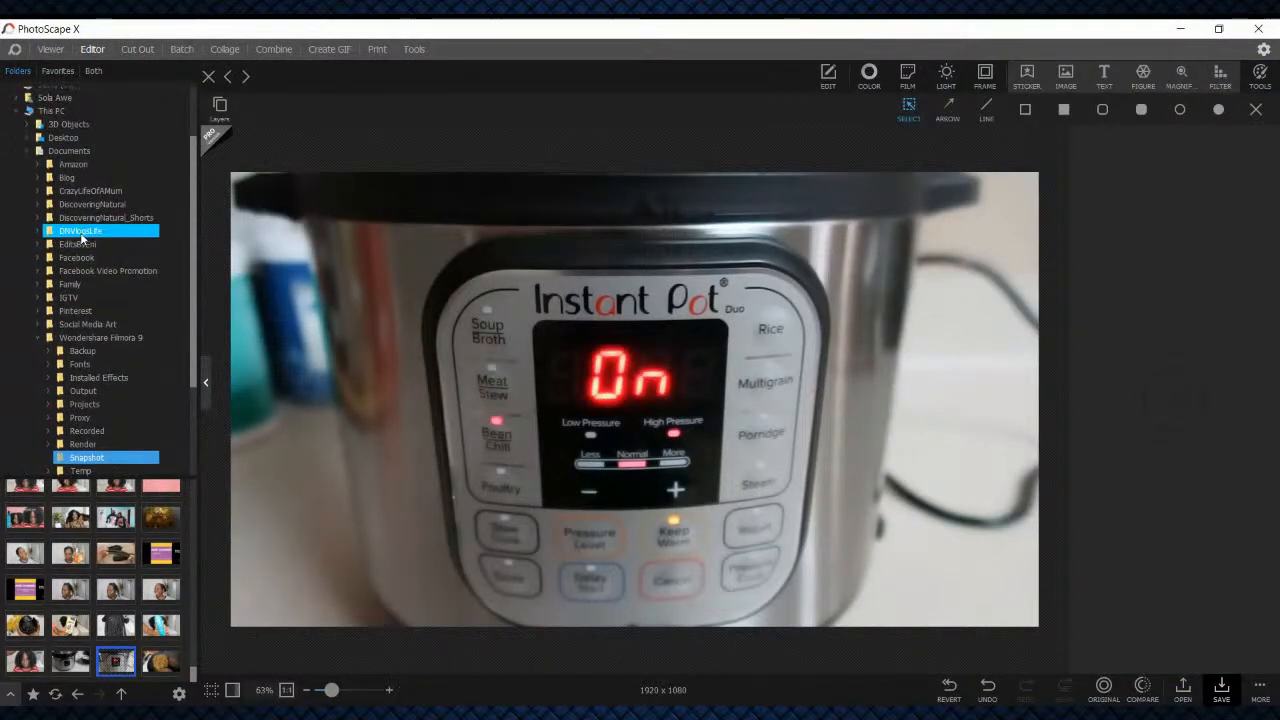
scroll(92, 337, down, 3)
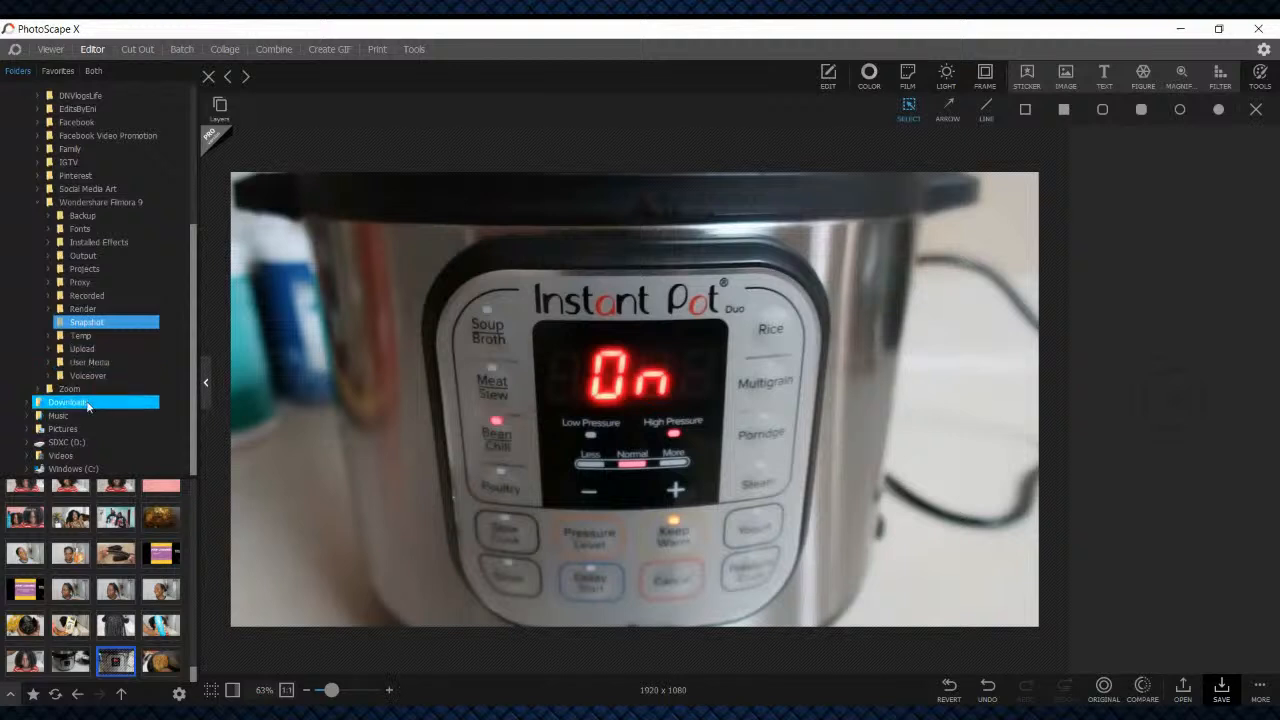
click(68, 429)
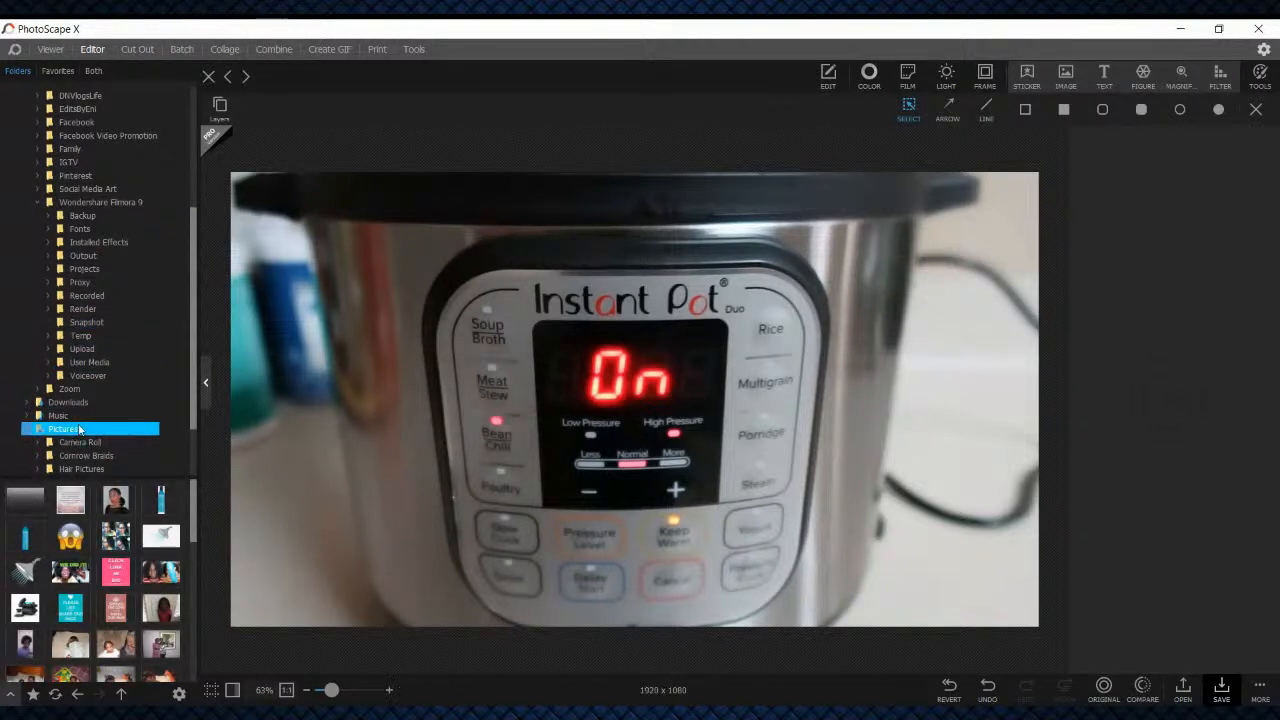
scroll(116, 610, down, 5)
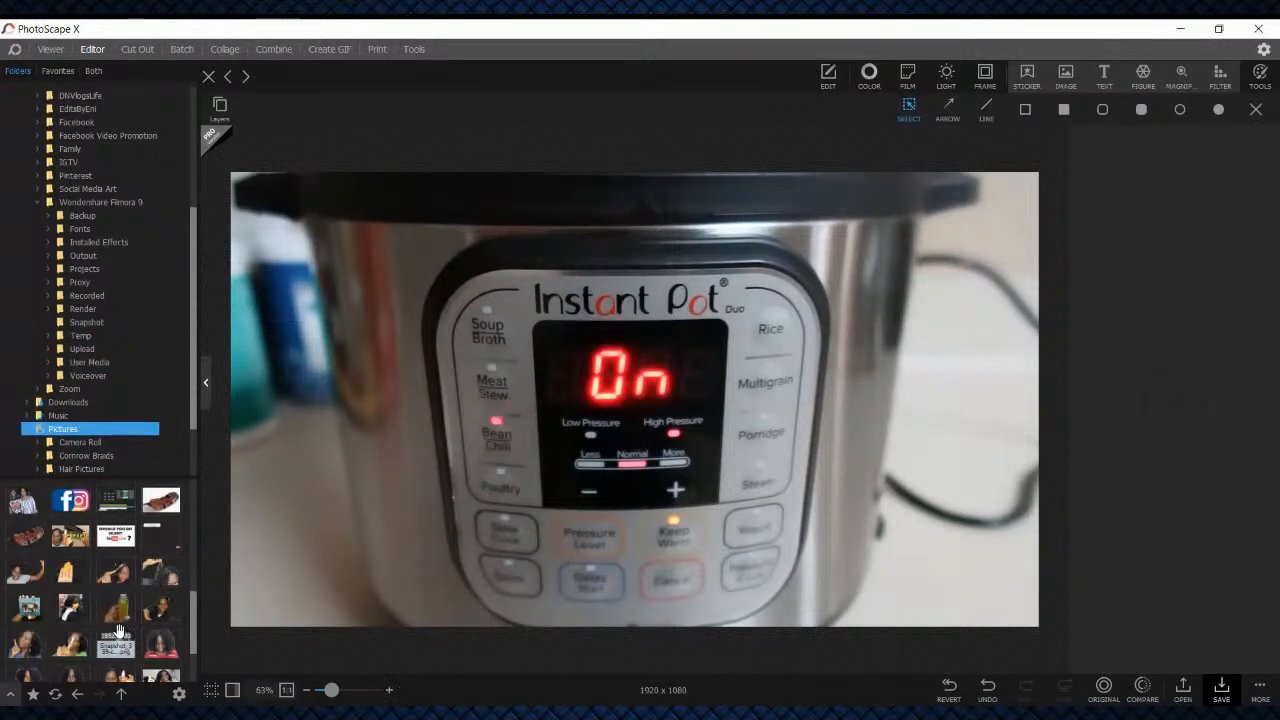
scroll(117, 630, down, 2)
click(67, 627)
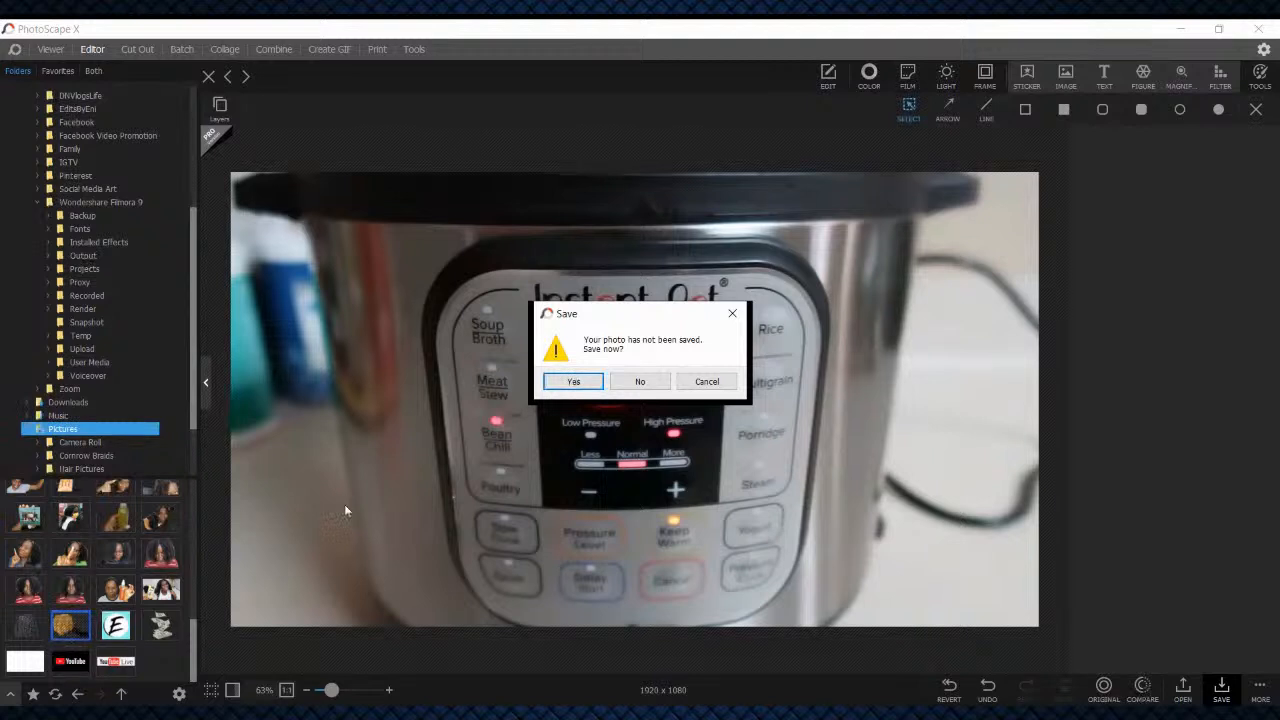
click(640, 381)
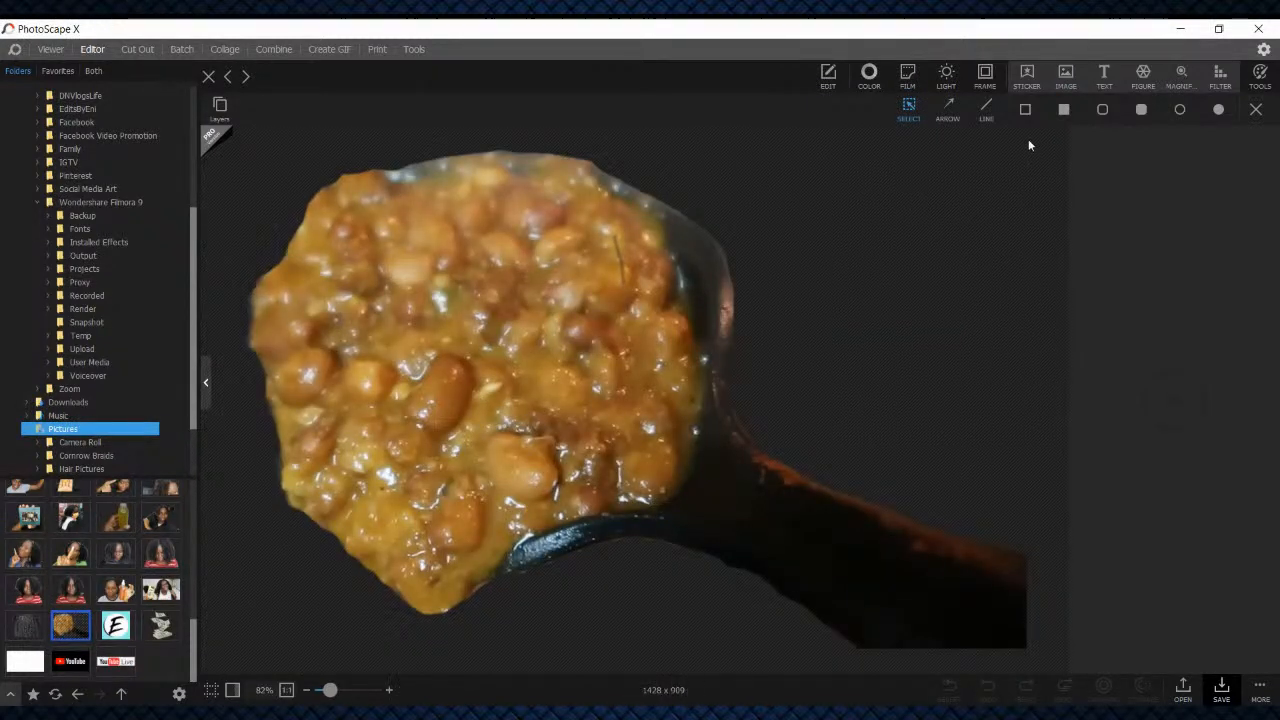
Adjust the cutout's color with Brighten 19, Saturation 30 and Contrast 10
click(867, 74)
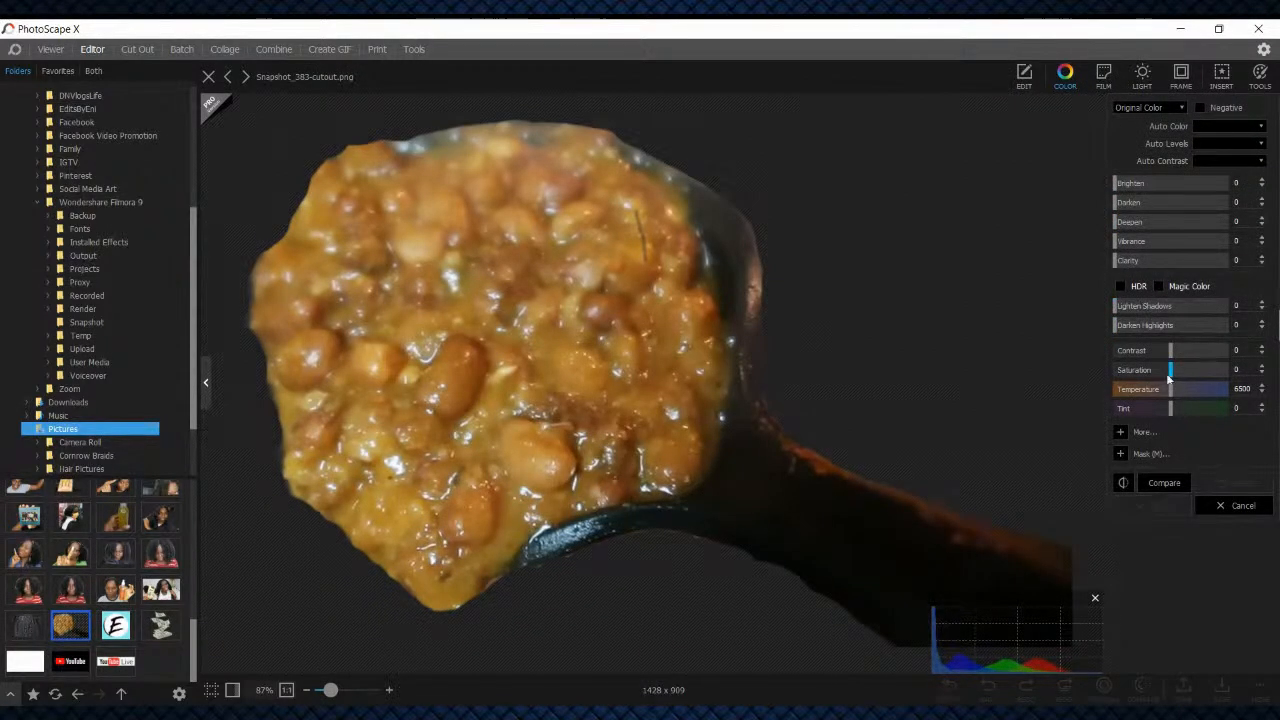
drag(1116, 187, 1137, 195)
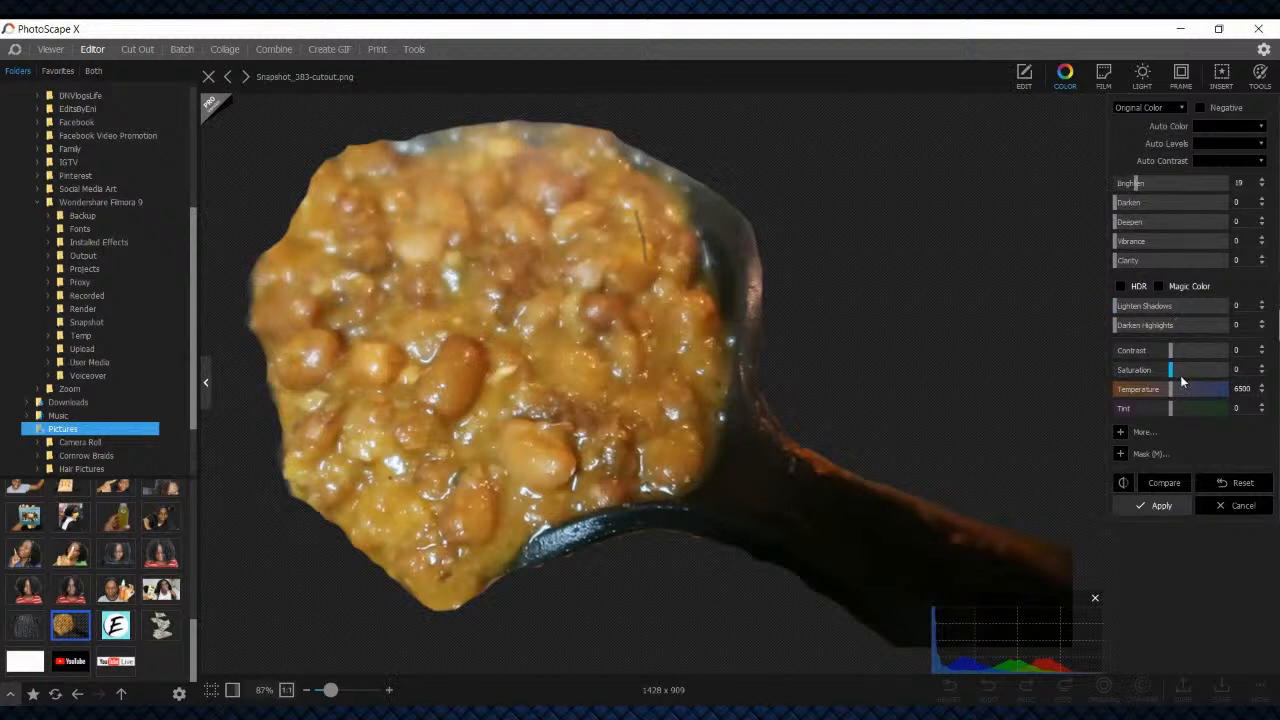
drag(1171, 367, 1189, 374)
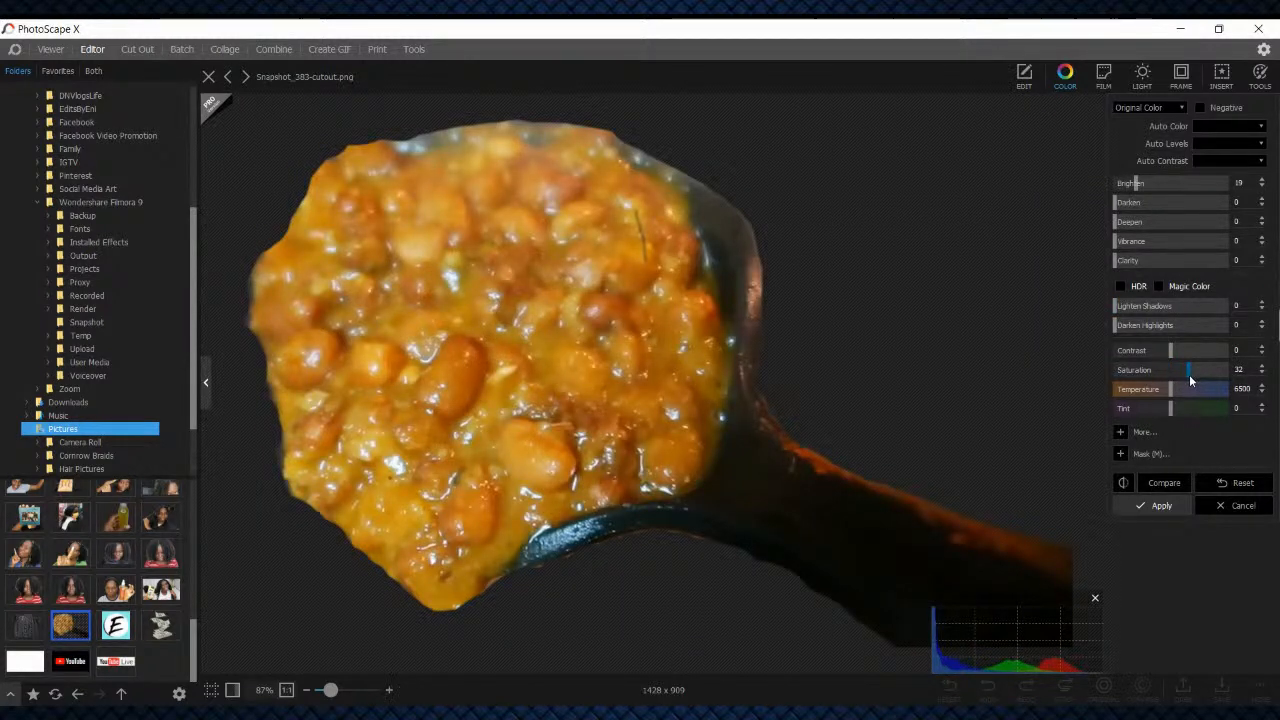
drag(1174, 350, 1176, 352)
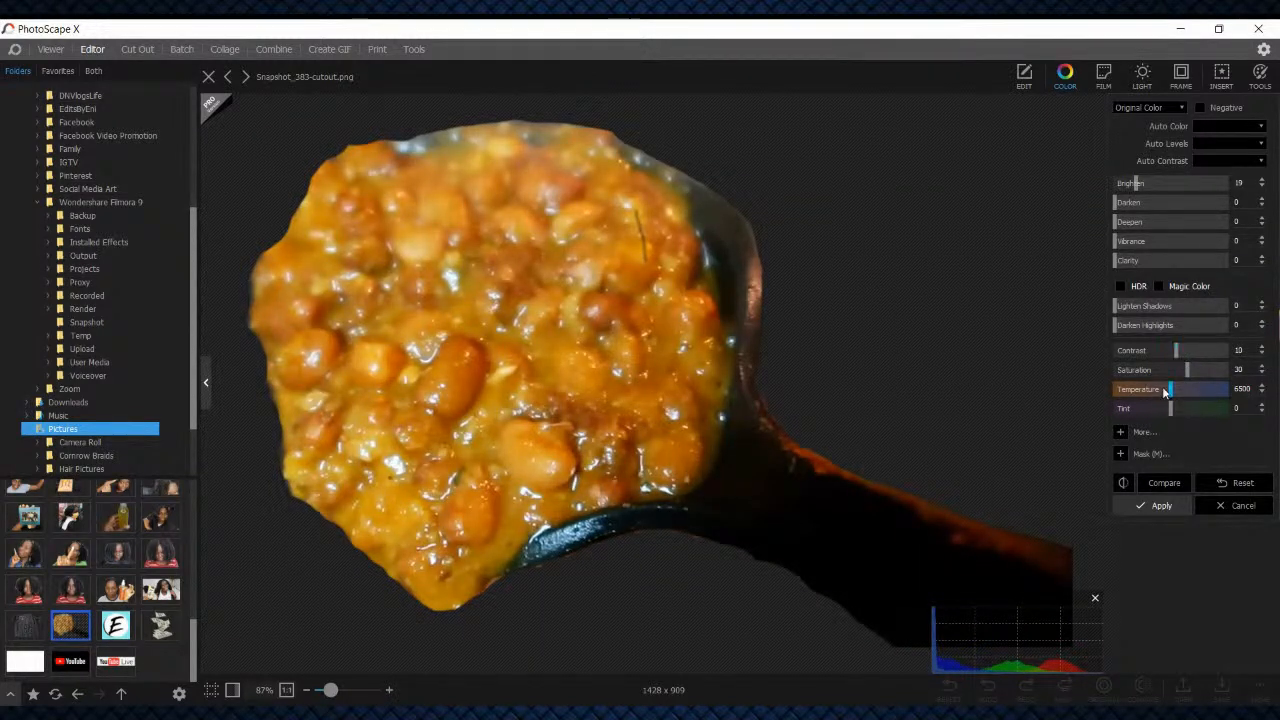
Set the cutout's color Temperature to 8422 and Clarity to 30, and apply the color adjustments
drag(1172, 397, 1136, 385)
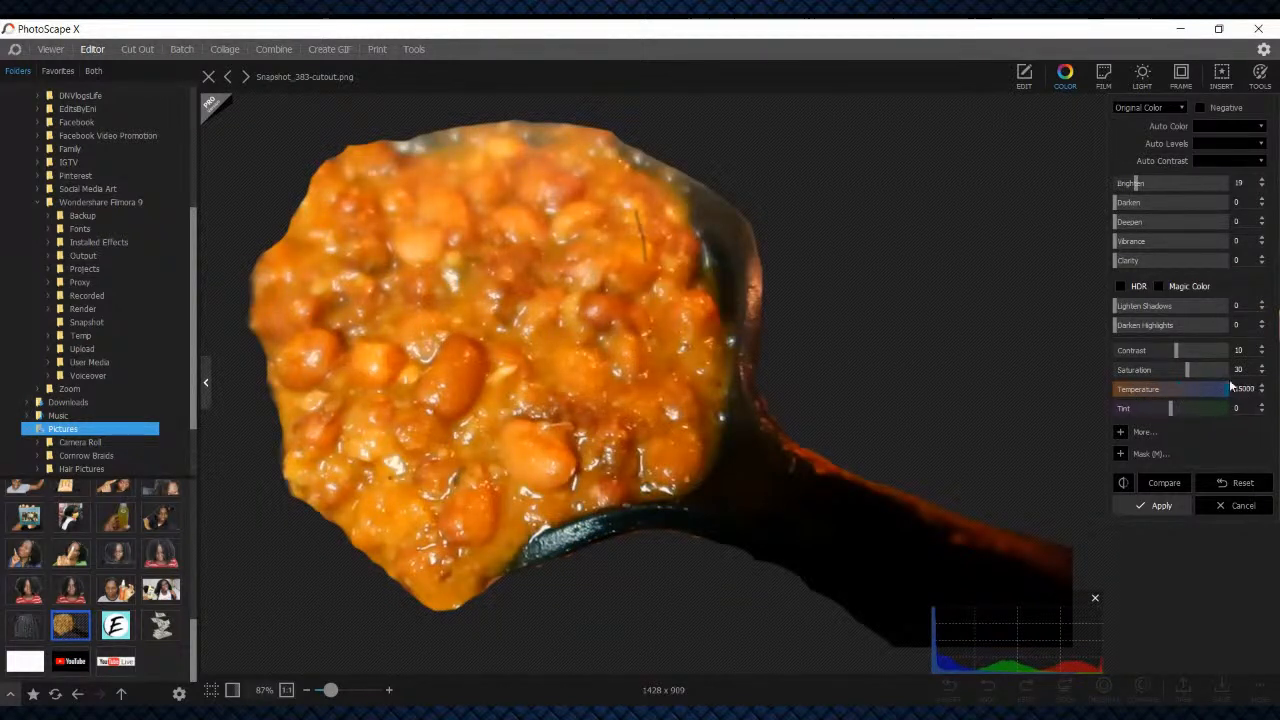
drag(1231, 386, 1248, 386)
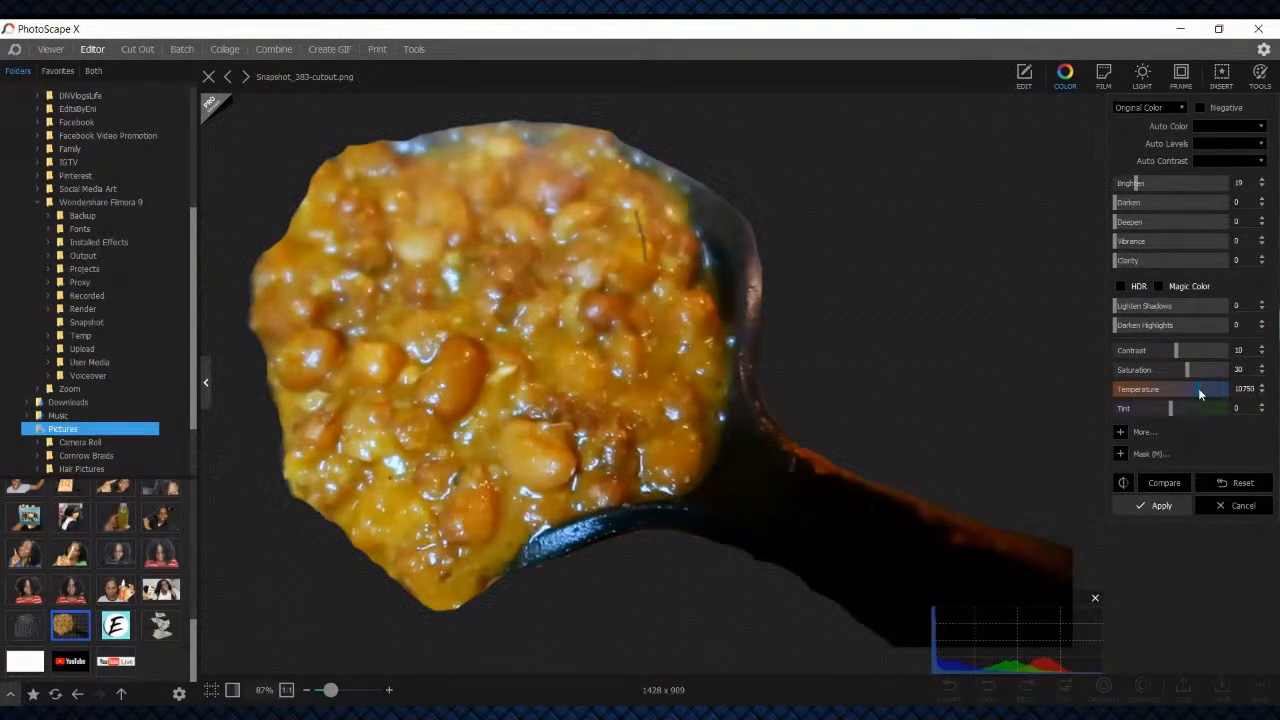
drag(1185, 389, 1183, 388)
drag(1117, 263, 1150, 262)
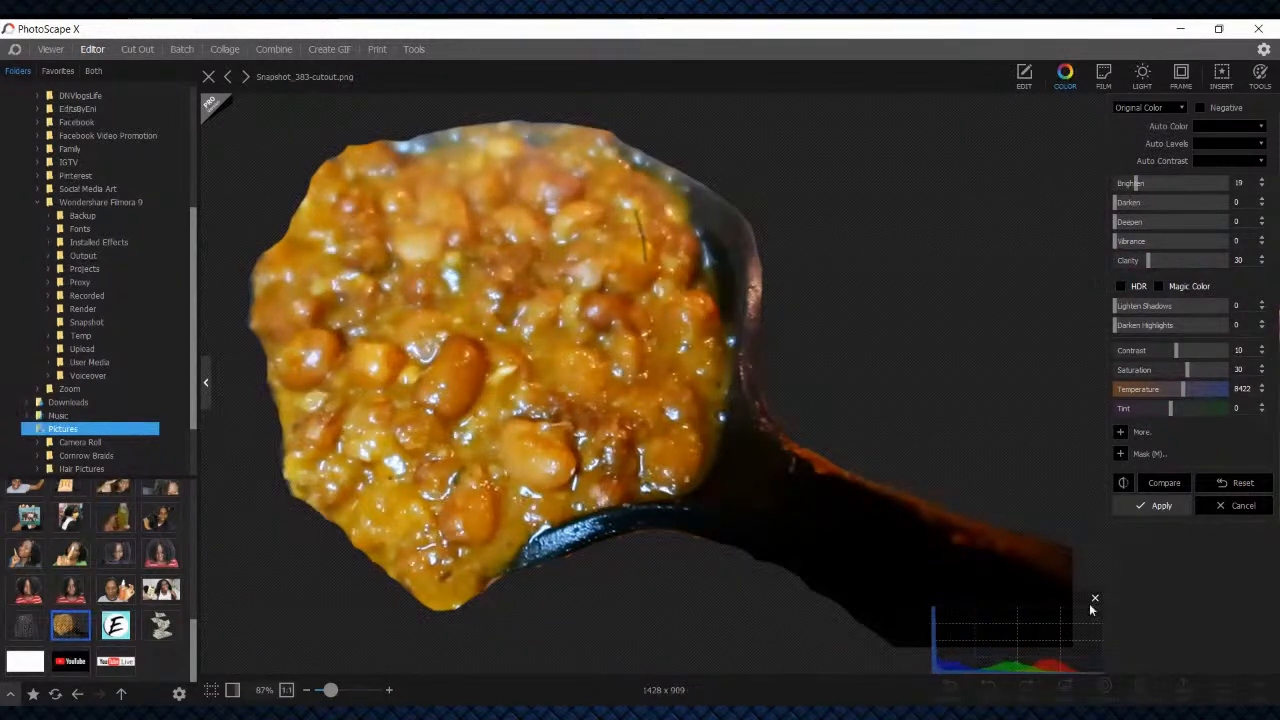
click(1174, 507)
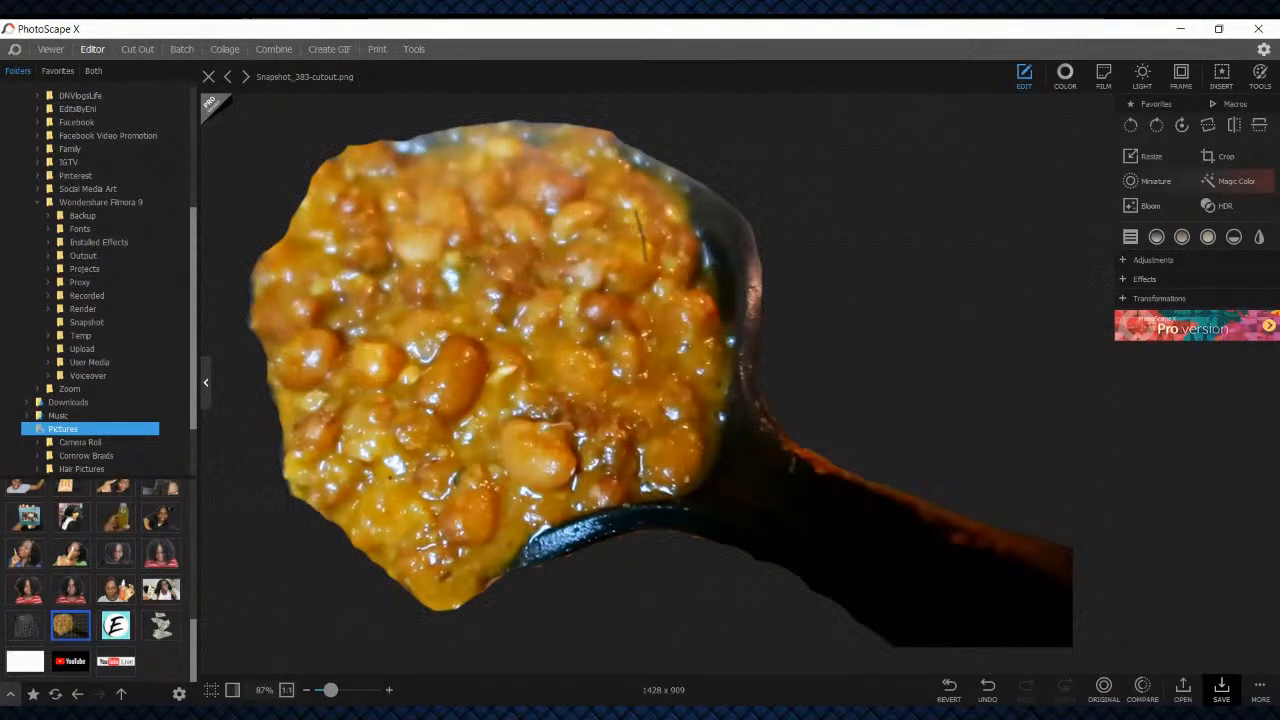
Save the color-adjusted cutout over the existing Snapshot_383-cutout.png
click(1221, 690)
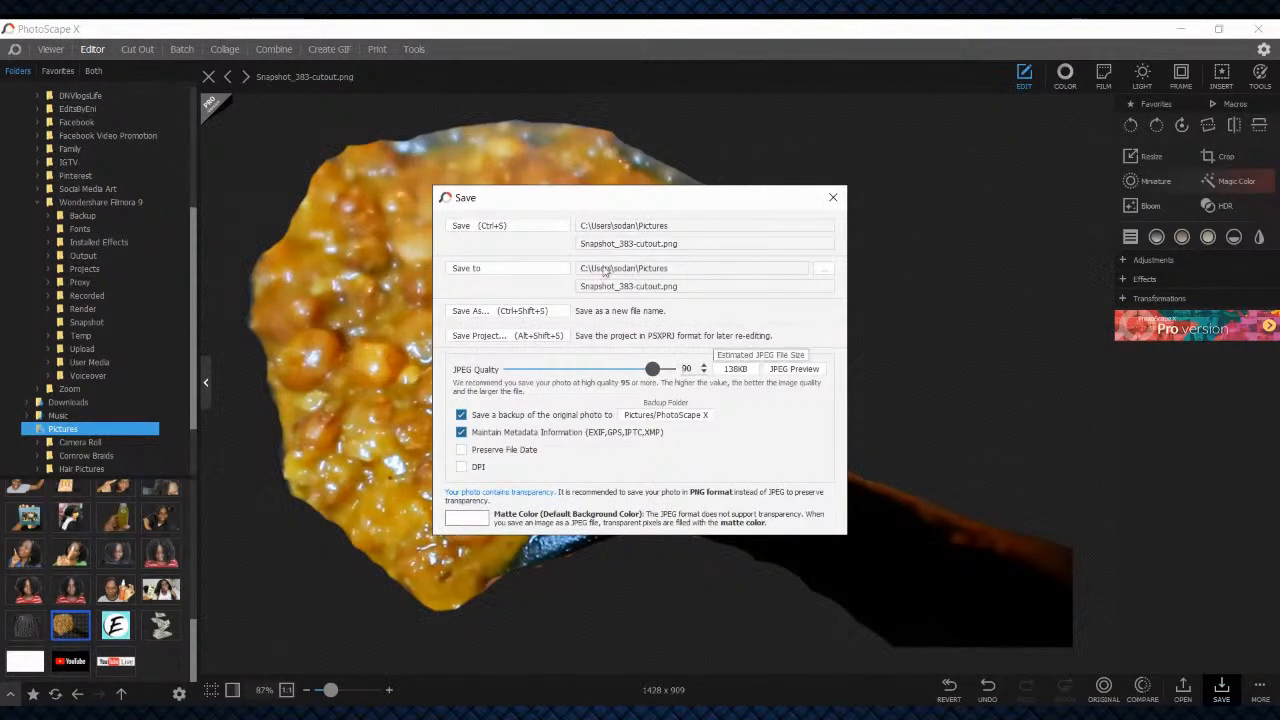
click(482, 226)
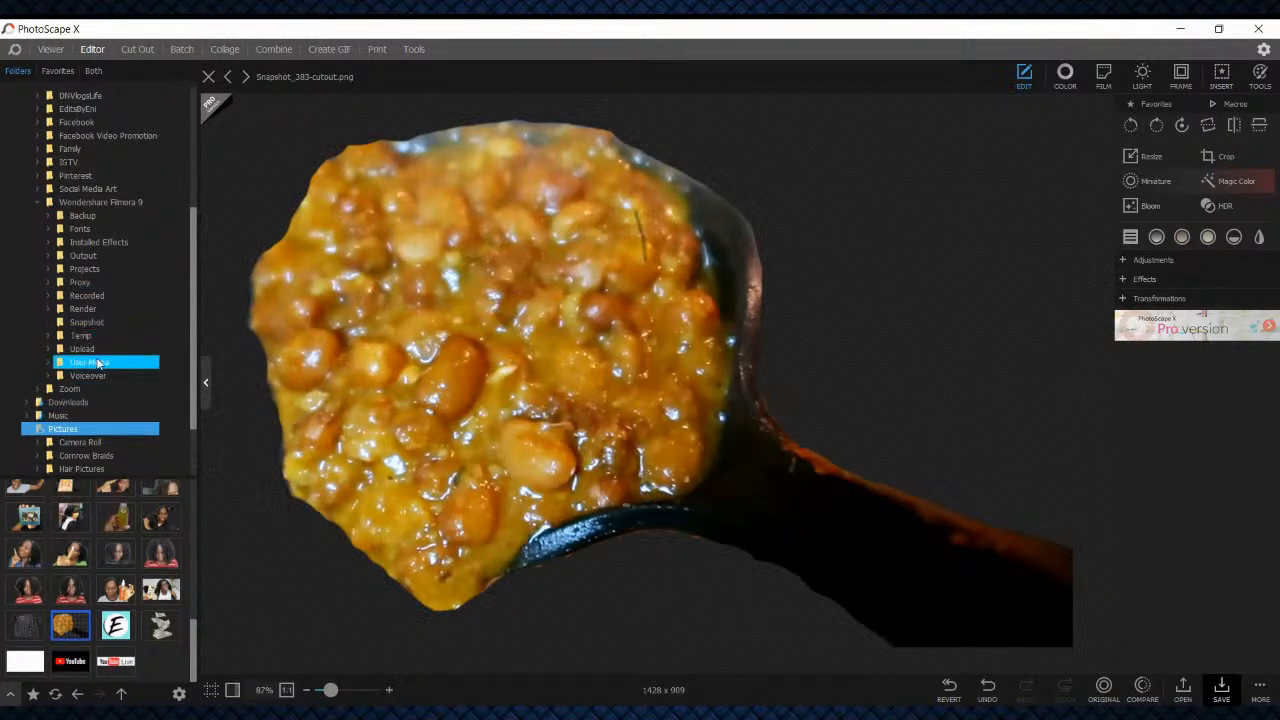
Open the Instant Pot photo Snapshot_382.png from the Filmora Snapshot folder in the Editor
click(91, 325)
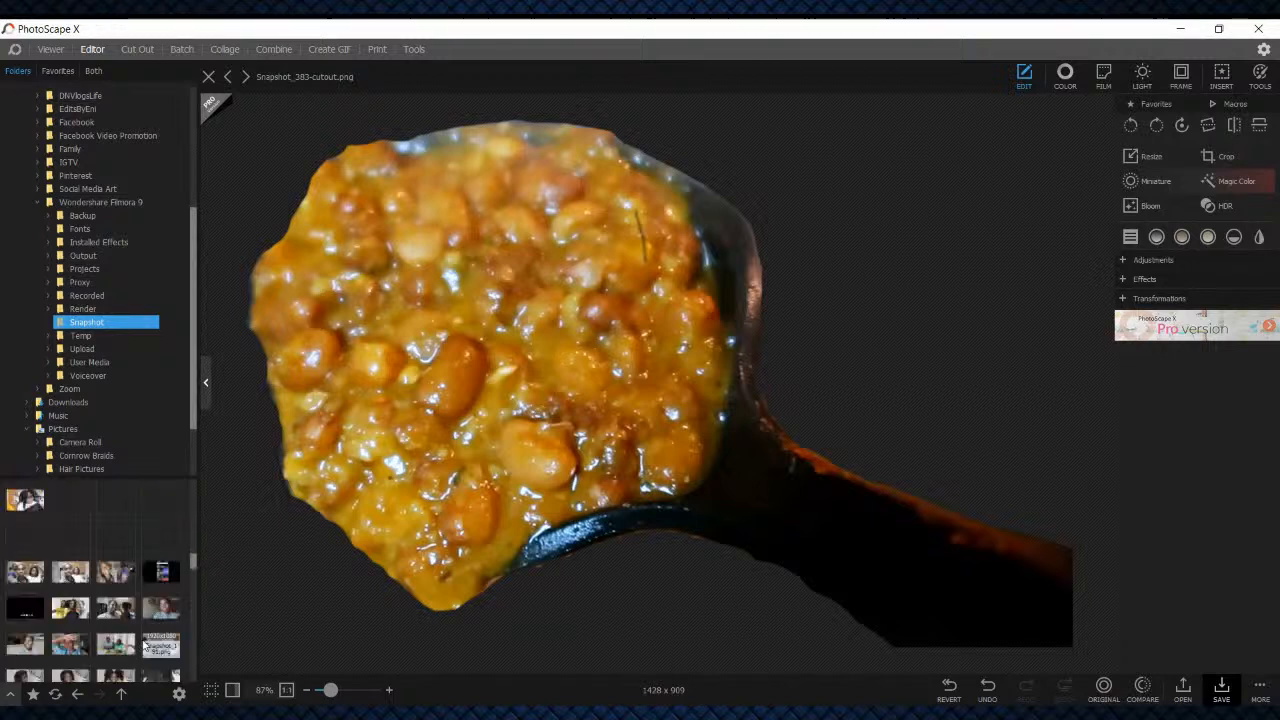
scroll(154, 656, down, 15)
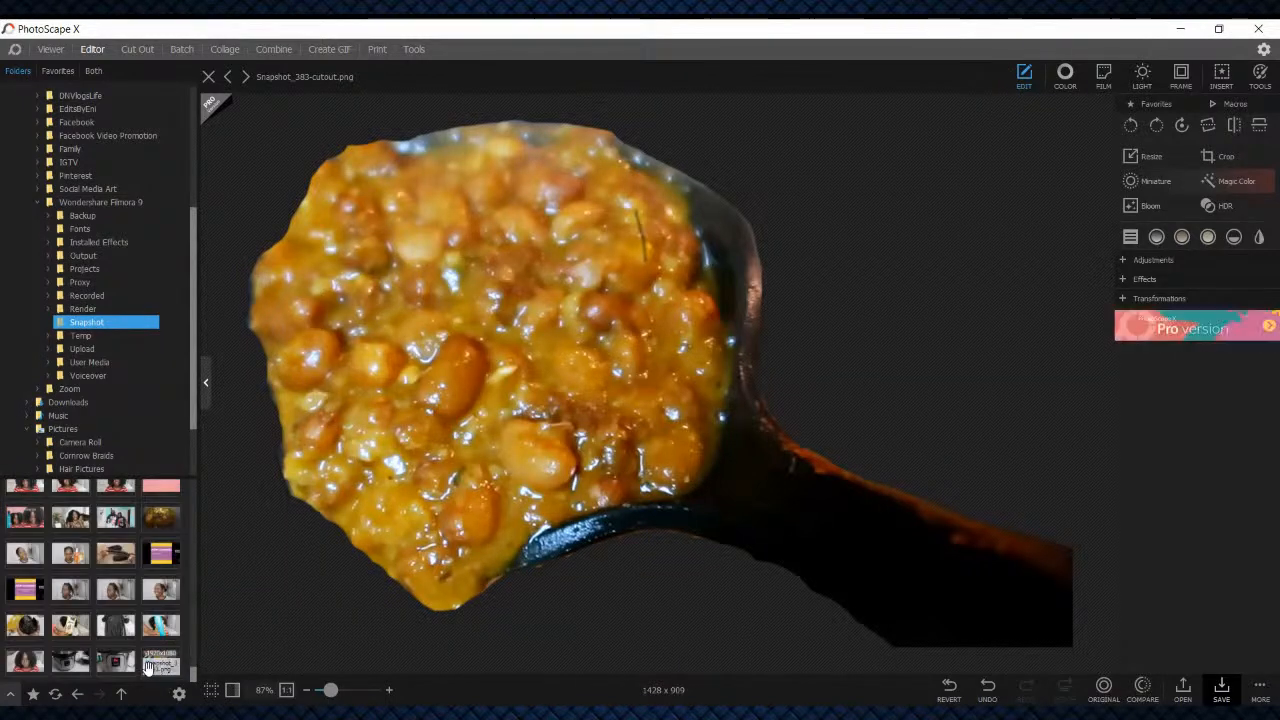
click(115, 662)
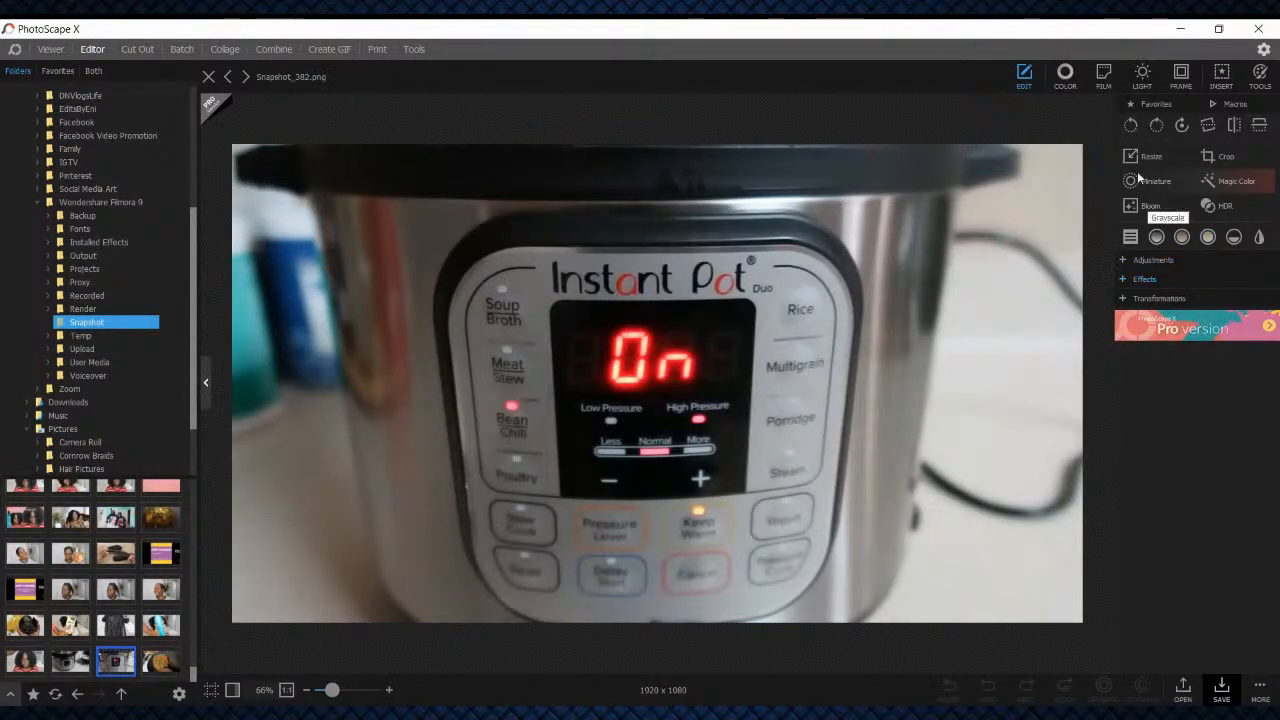
Insert the Snapshot_383-cutout image from the Pictures folder as an overlay on the Instant Pot photo
click(1222, 74)
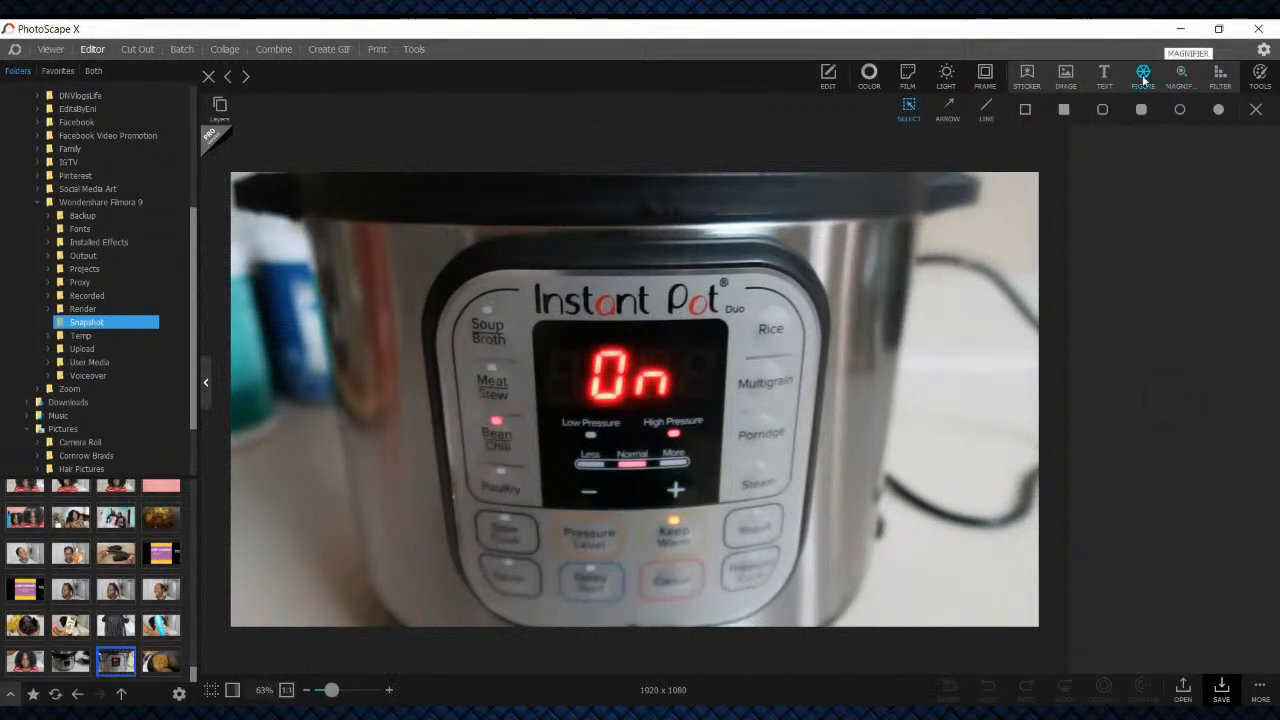
click(1068, 69)
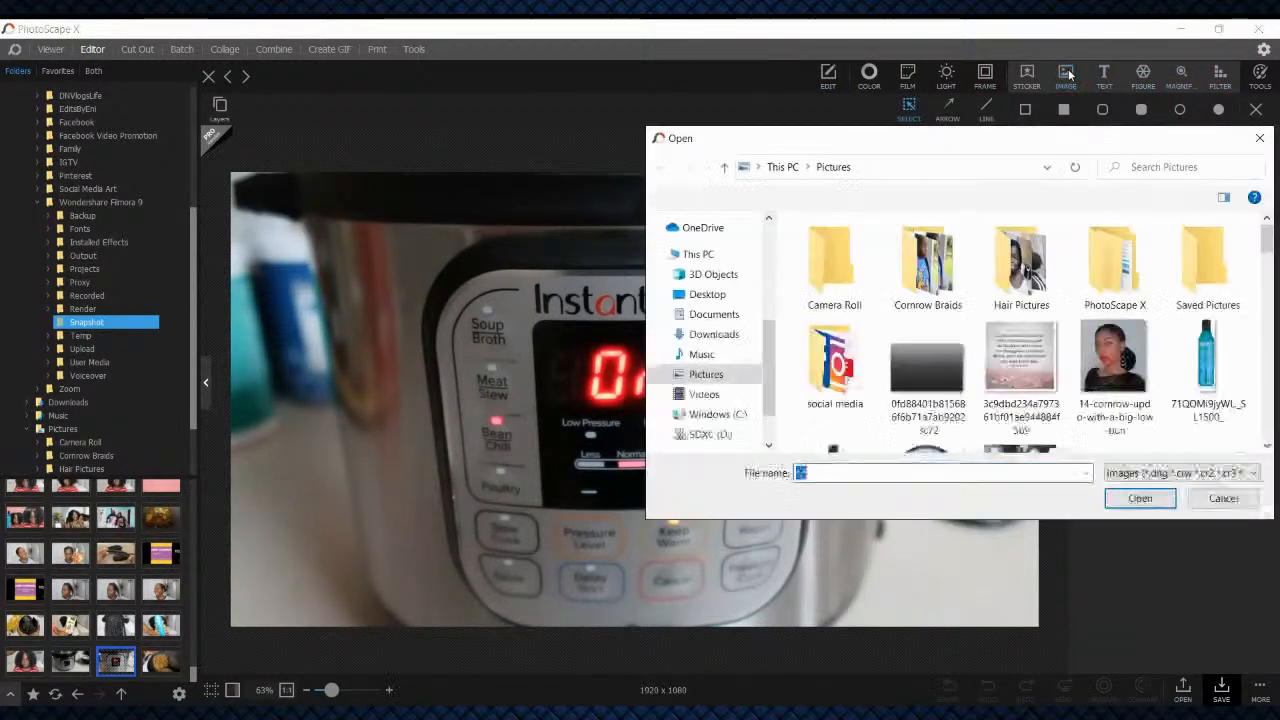
scroll(1027, 424, down, 10)
scroll(1027, 424, down, 5)
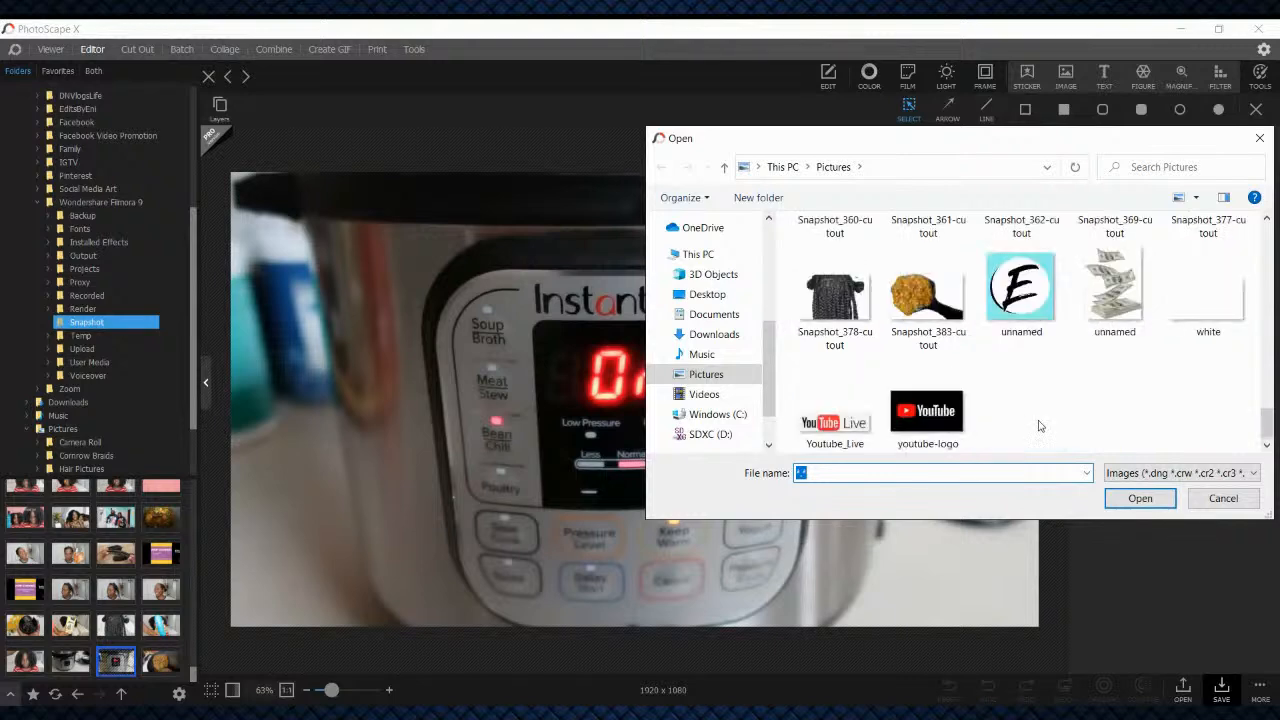
double_click(928, 298)
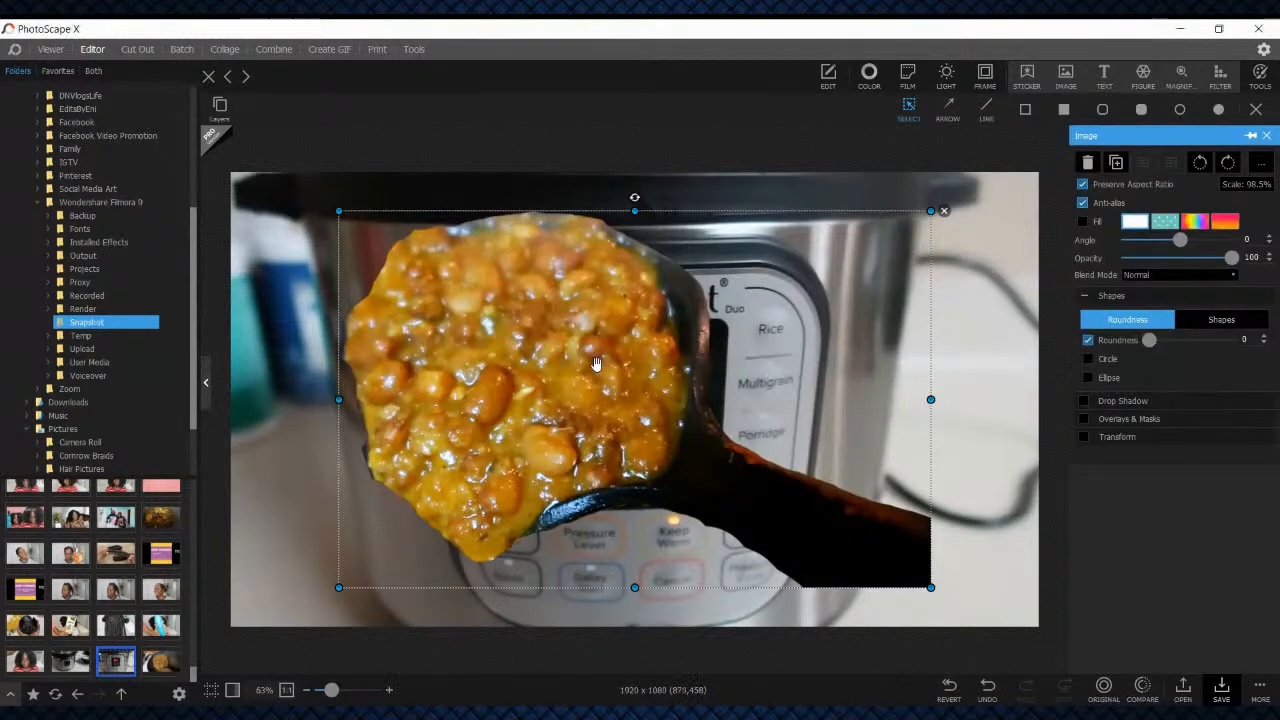
Scale the bean cutout to about 70.6%, rotate it to about 105°, and place it over the photo's lower-left corner
drag(598, 363, 735, 356)
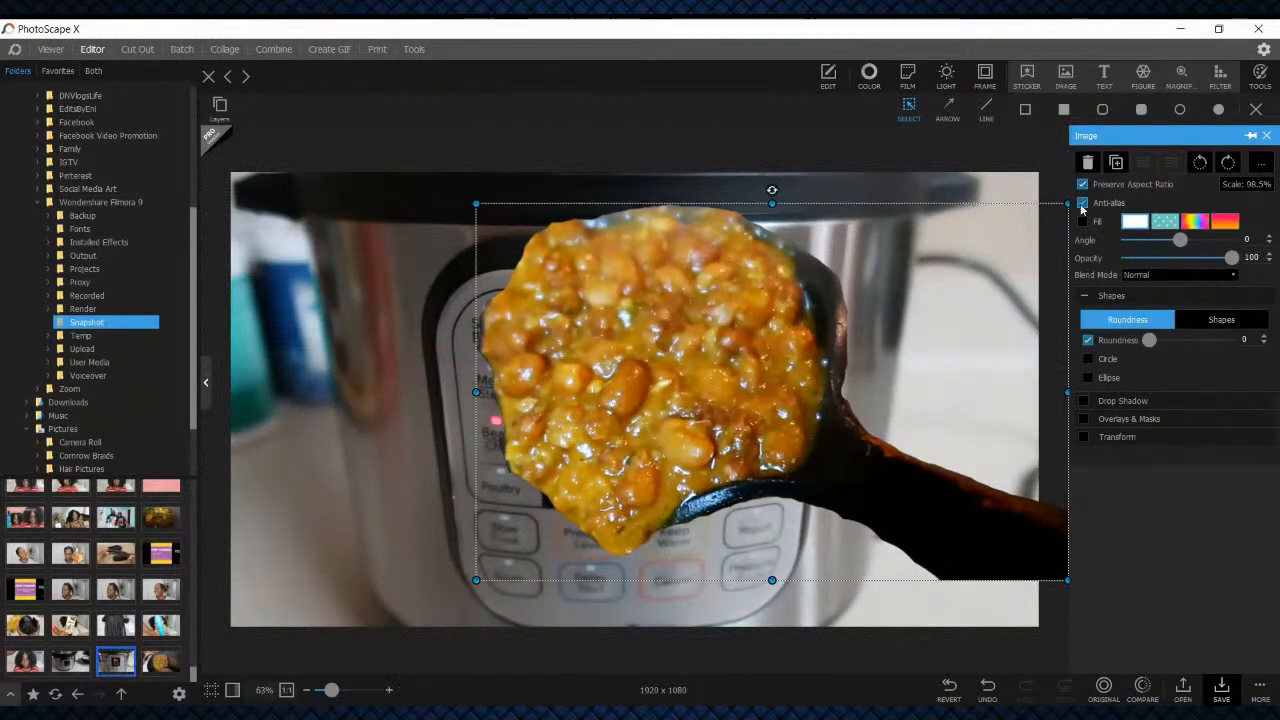
drag(1066, 205, 866, 334)
drag(614, 410, 882, 468)
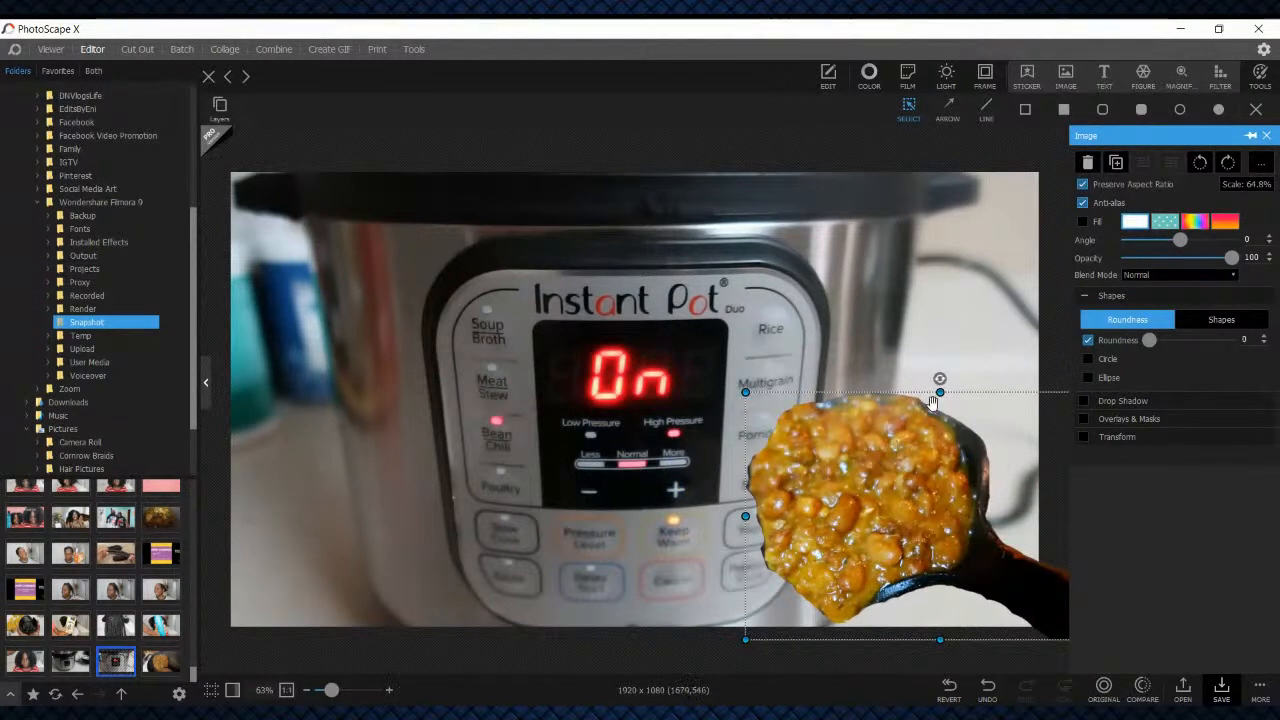
drag(745, 392, 710, 304)
drag(980, 521, 493, 452)
drag(442, 287, 527, 447)
drag(489, 380, 347, 510)
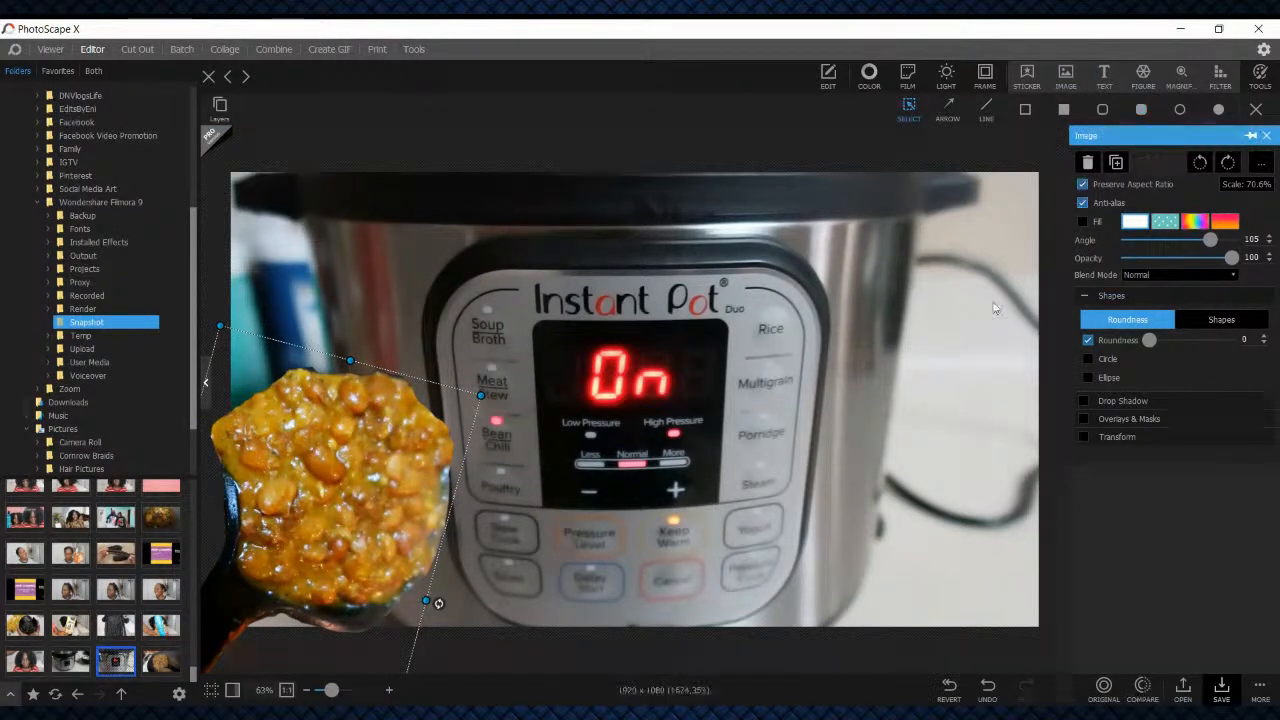
click(918, 254)
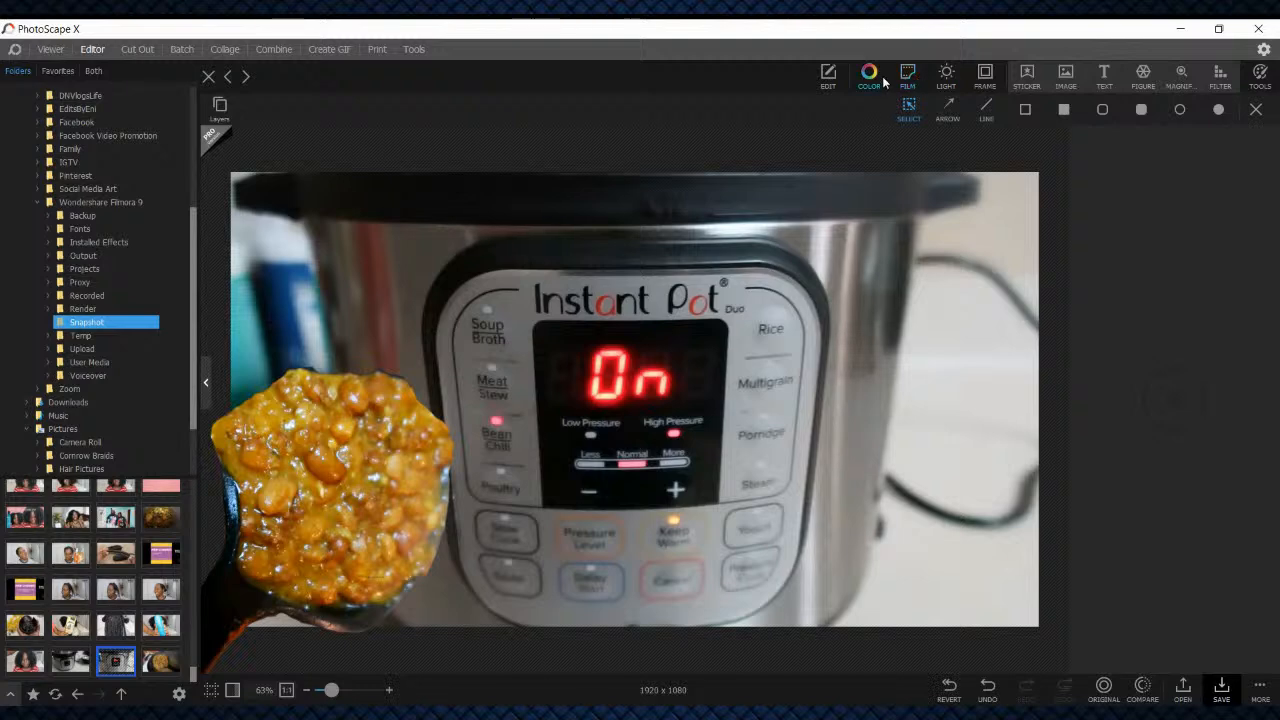
Adjust the Instant Pot photo's color with Brighten 10, Saturation 53 and Contrast 15
click(880, 76)
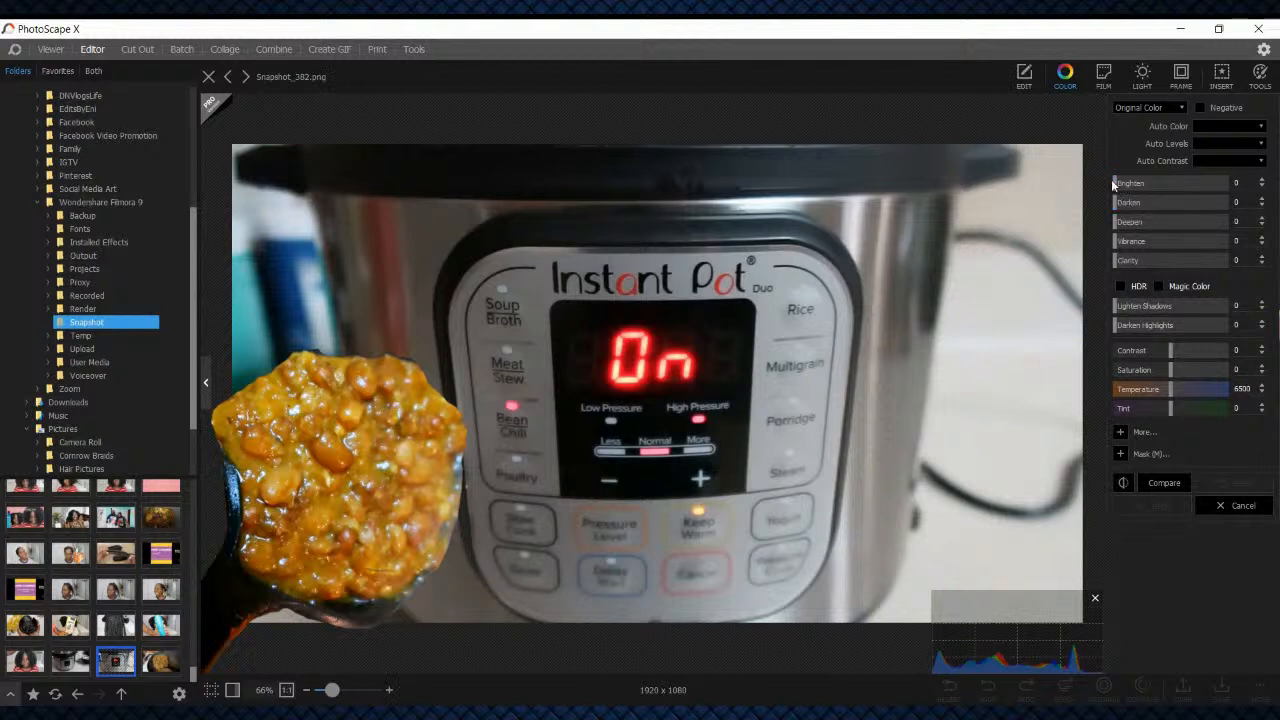
drag(1116, 184, 1127, 187)
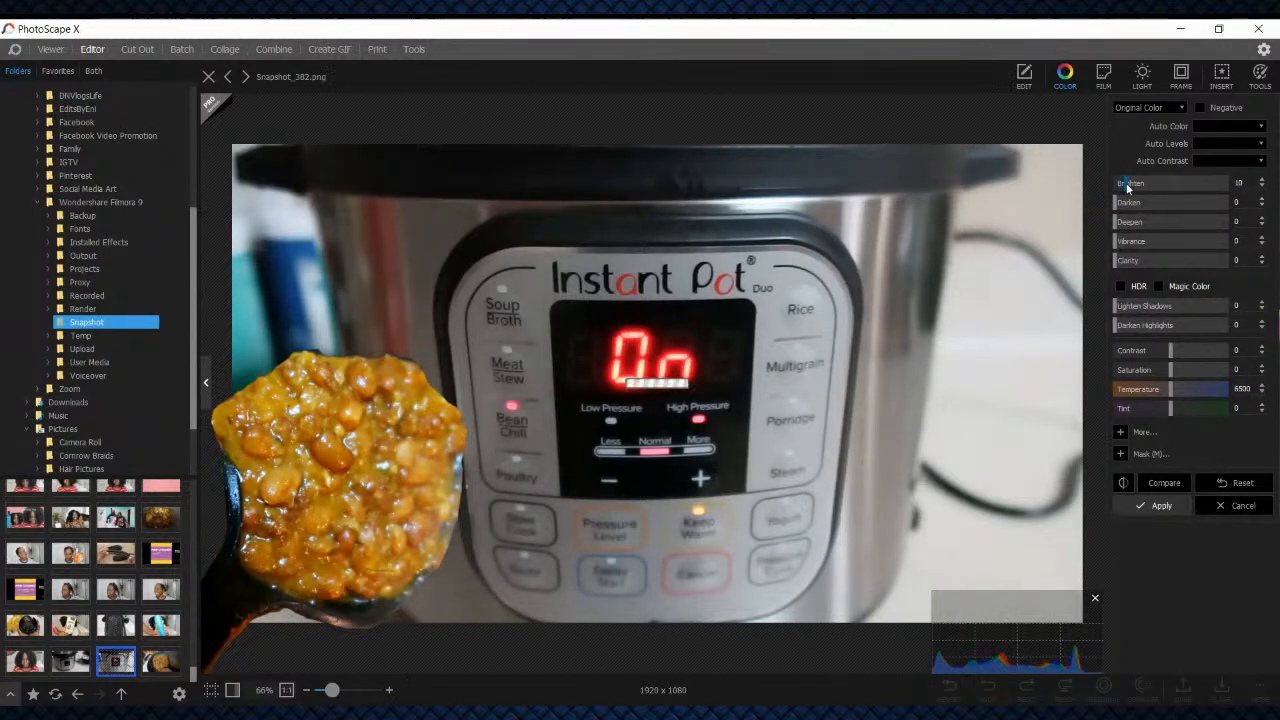
drag(1176, 378, 1184, 350)
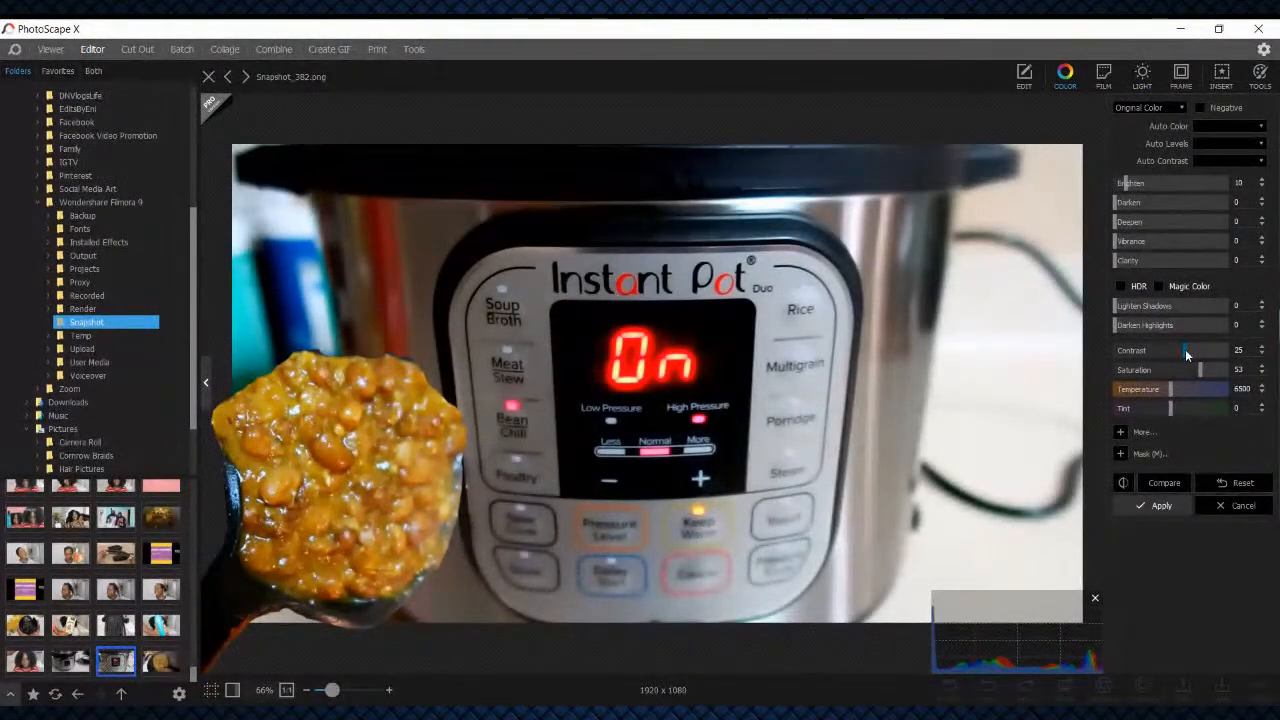
drag(1185, 349, 1178, 349)
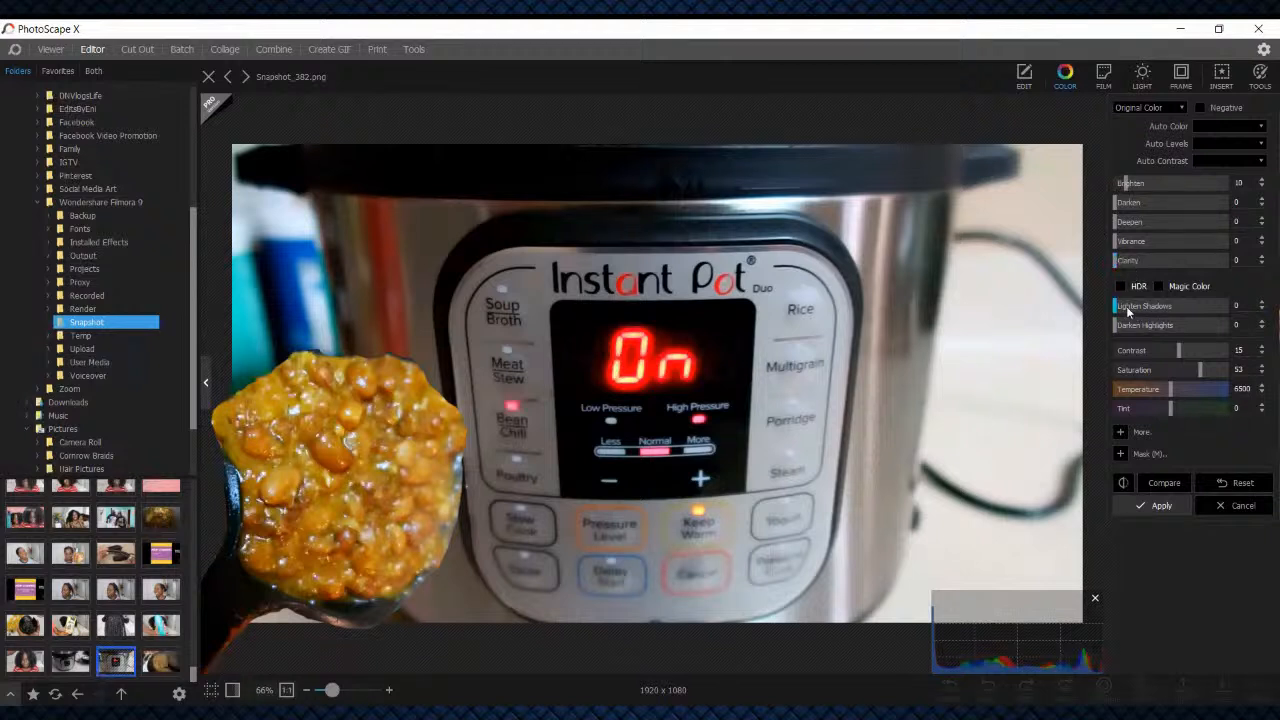
Set Lighten Shadows to 5, Darken Highlights to 2, Vibrance to 11 and Clarity to 6, and apply the color adjustments
drag(1129, 311, 1125, 311)
drag(1121, 243, 1127, 241)
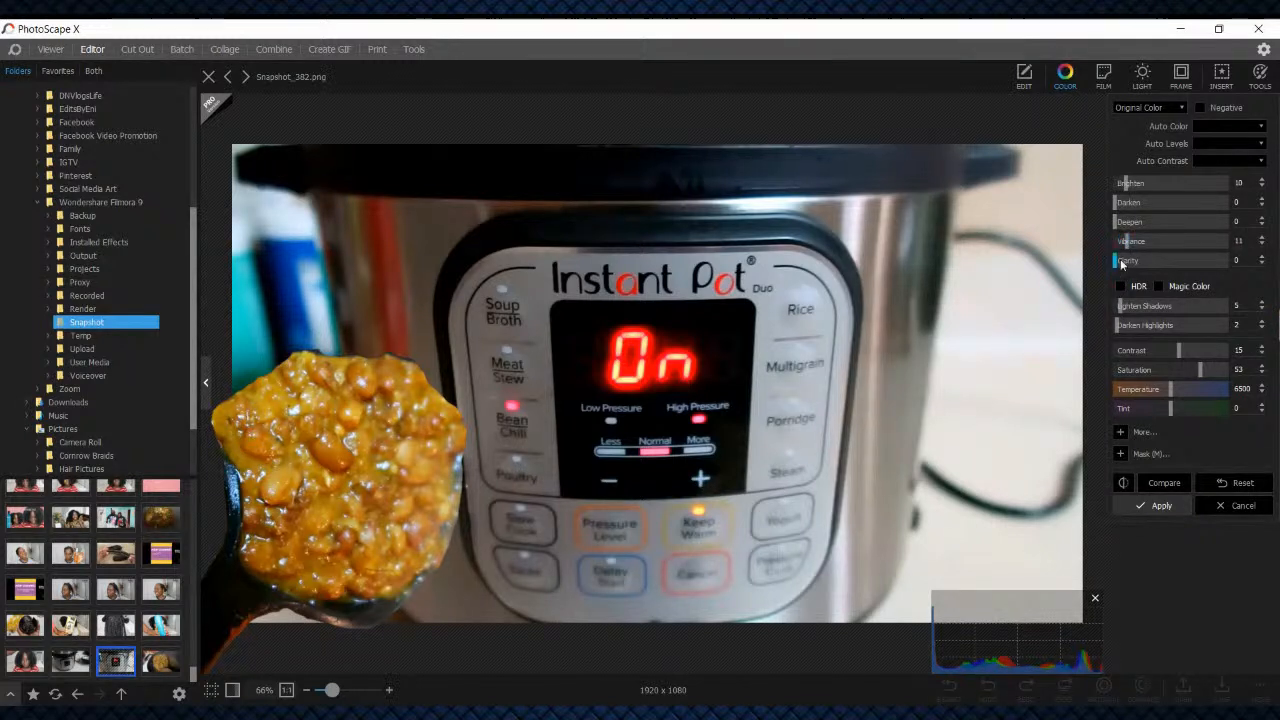
drag(1120, 262, 1123, 261)
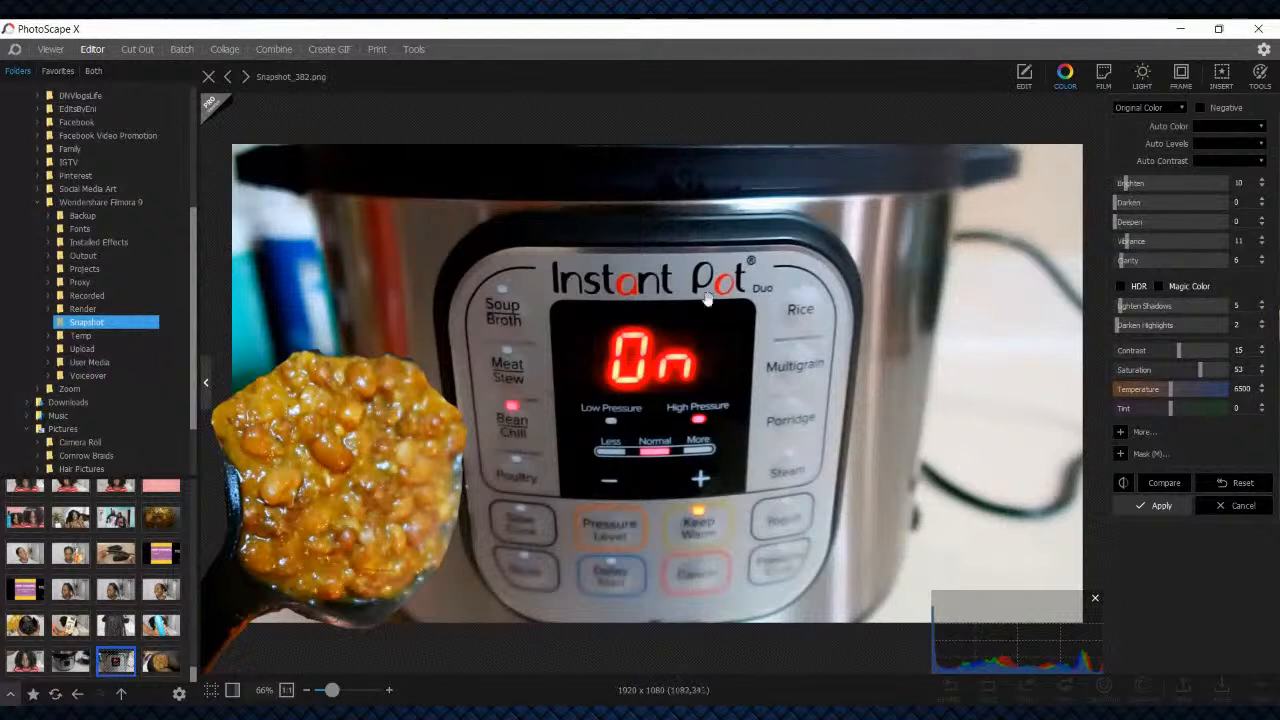
click(1150, 506)
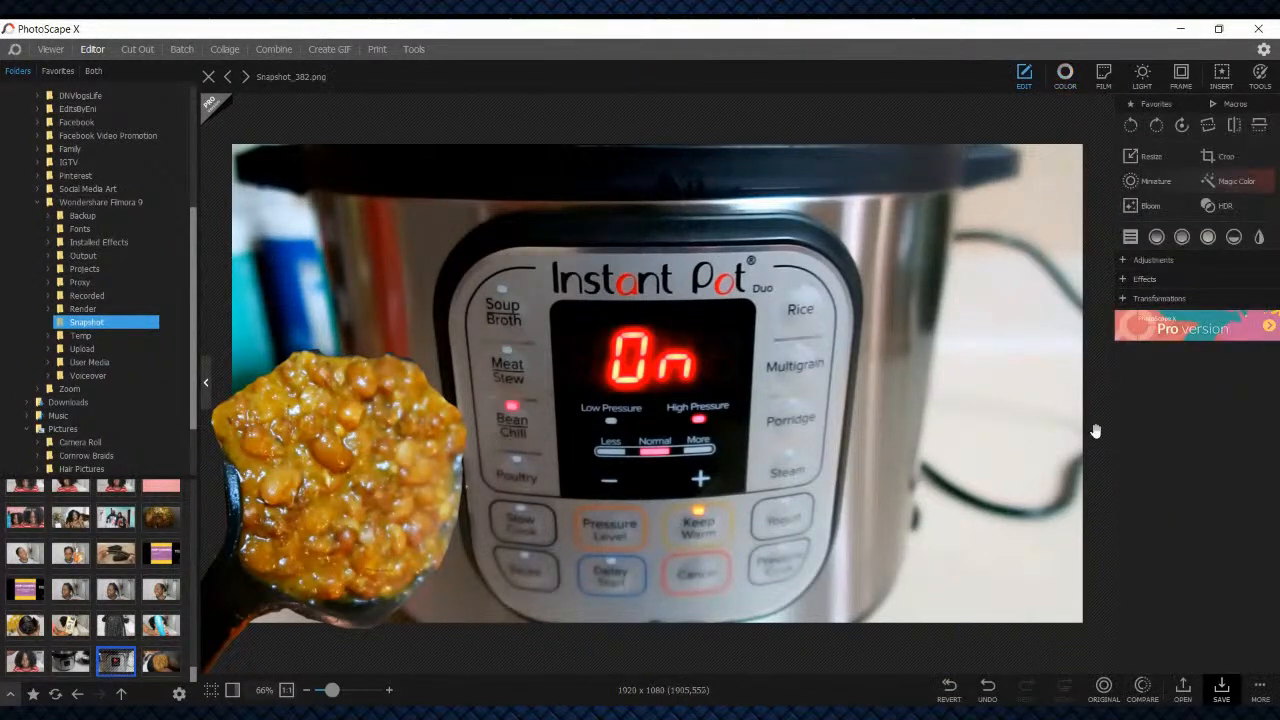
Save the composite, enlarged to include the objects outside, as a new PNG named Instant_Pot in the Snapshot folder
click(1221, 688)
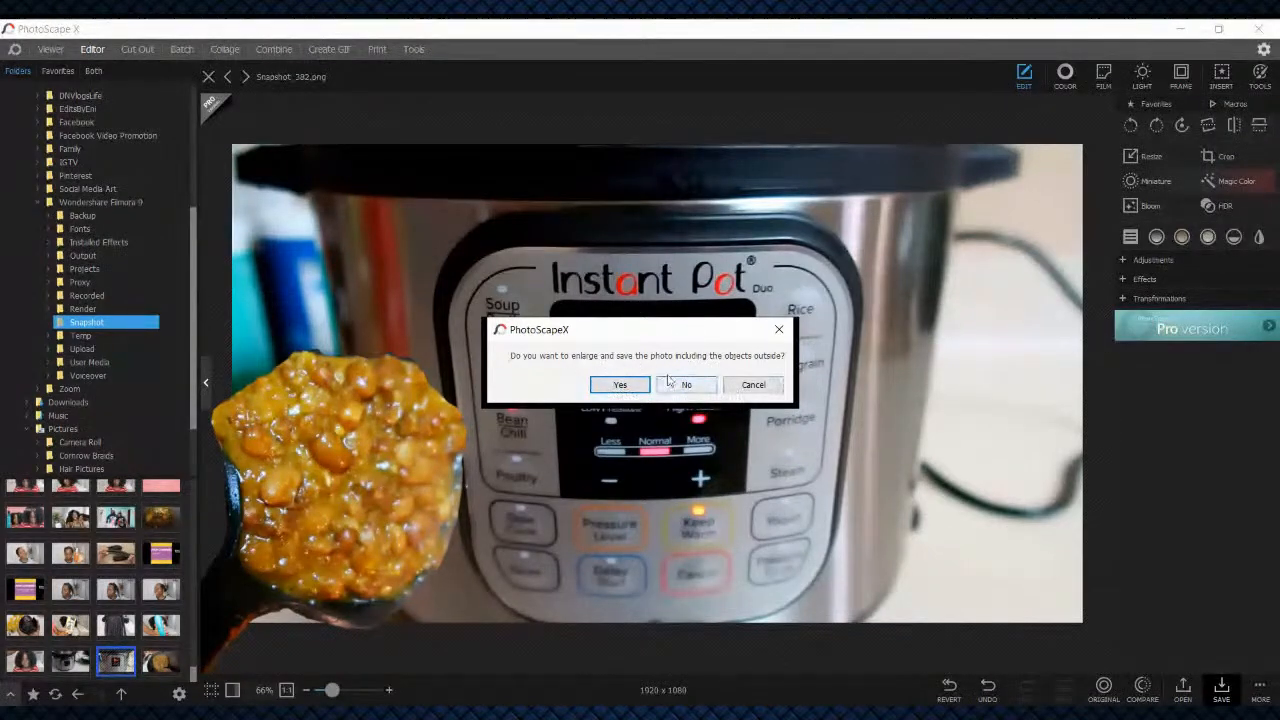
click(620, 384)
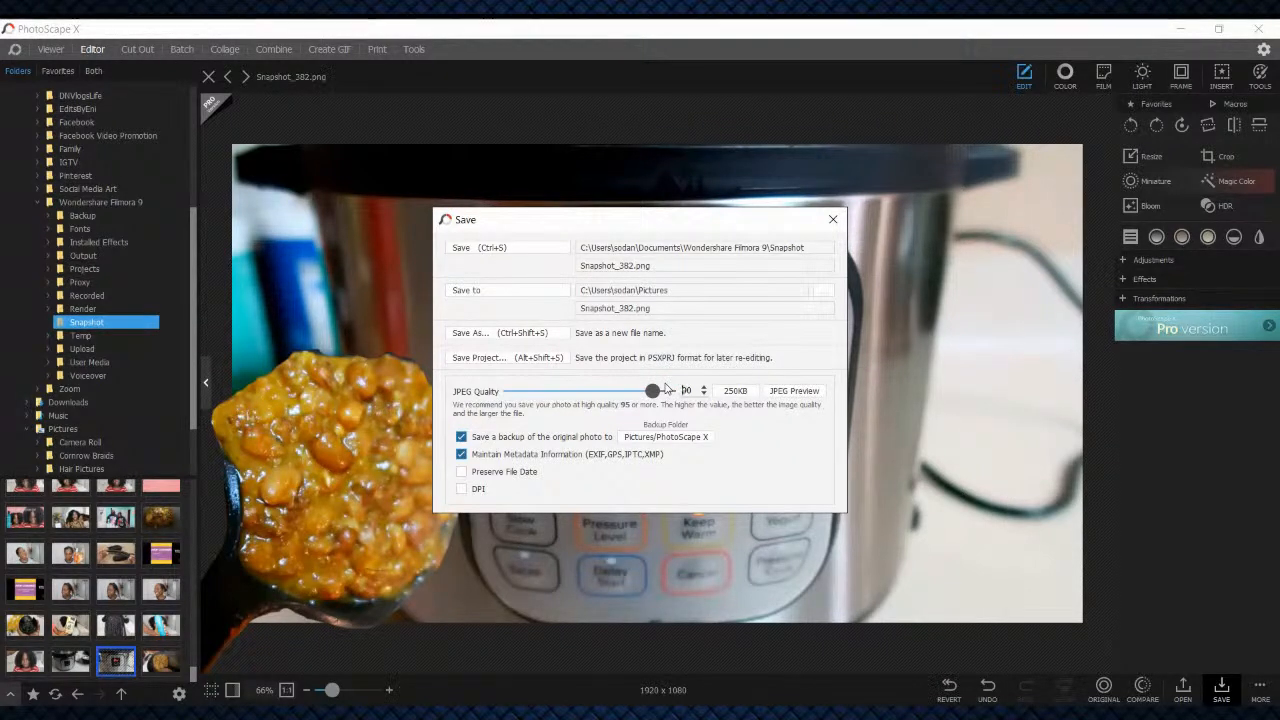
click(490, 333)
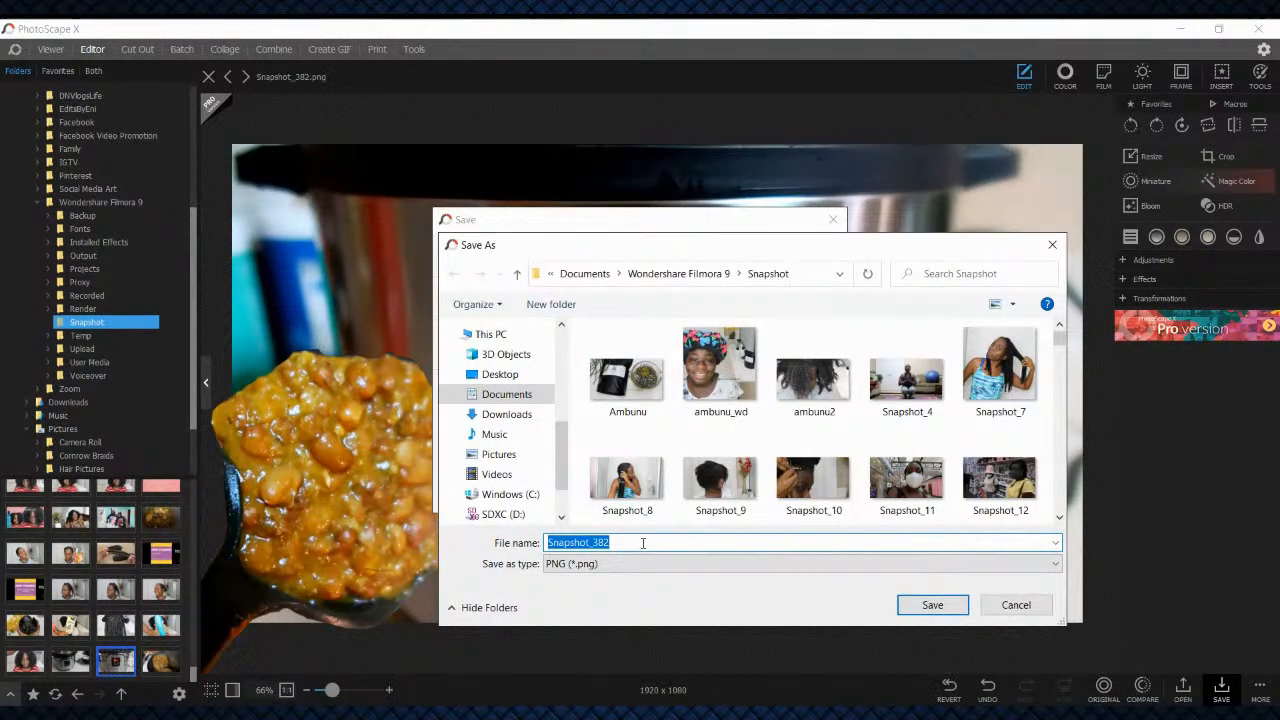
key(BackSpace)
text(Instant_Pot)
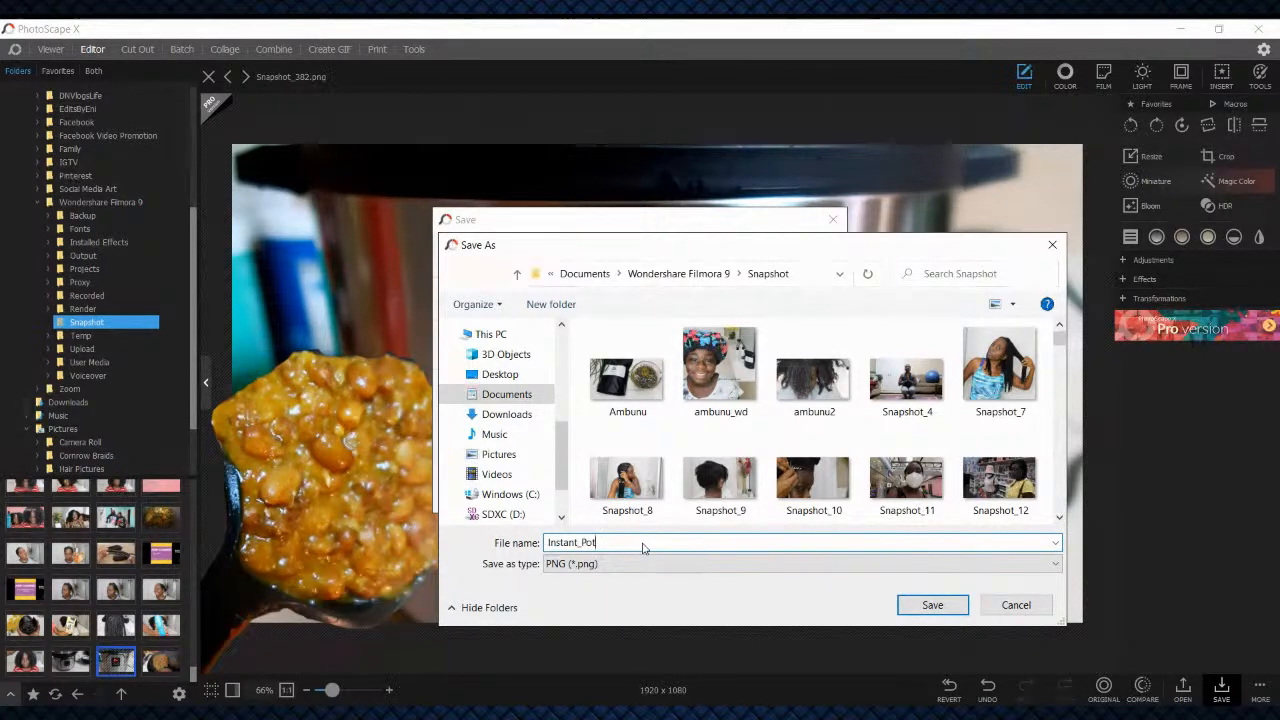
click(955, 610)
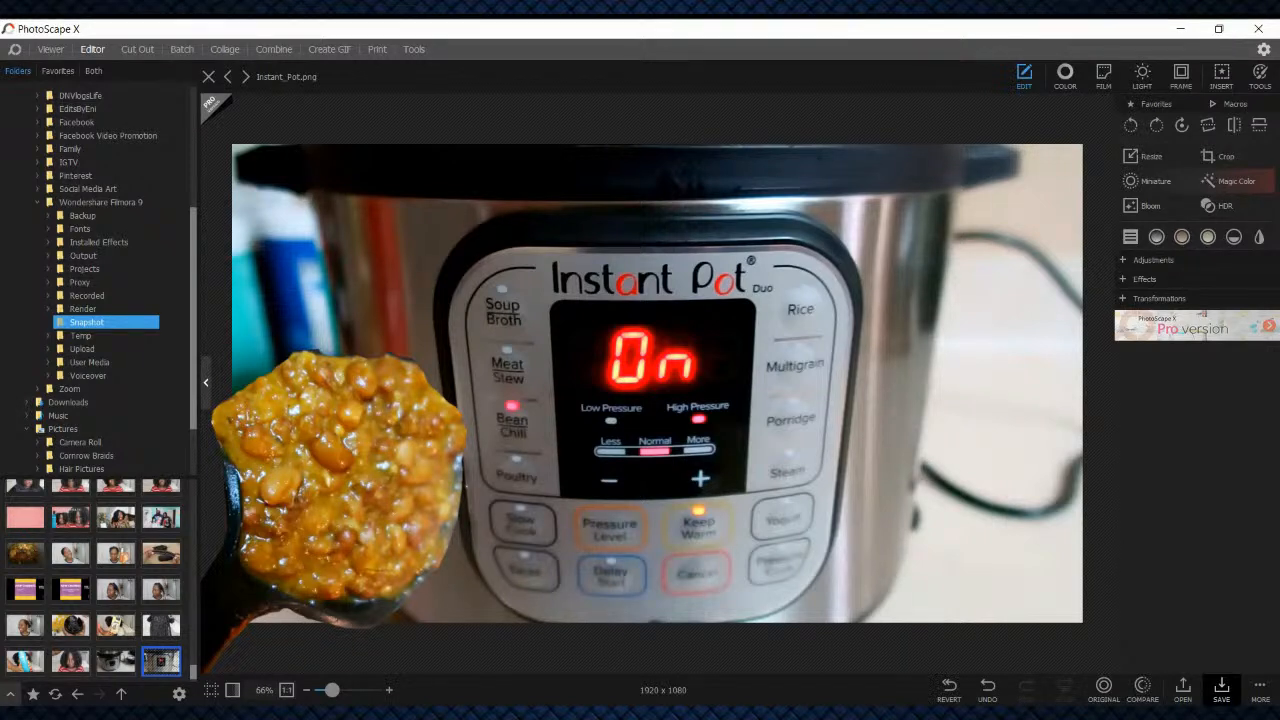
click(1221, 690)
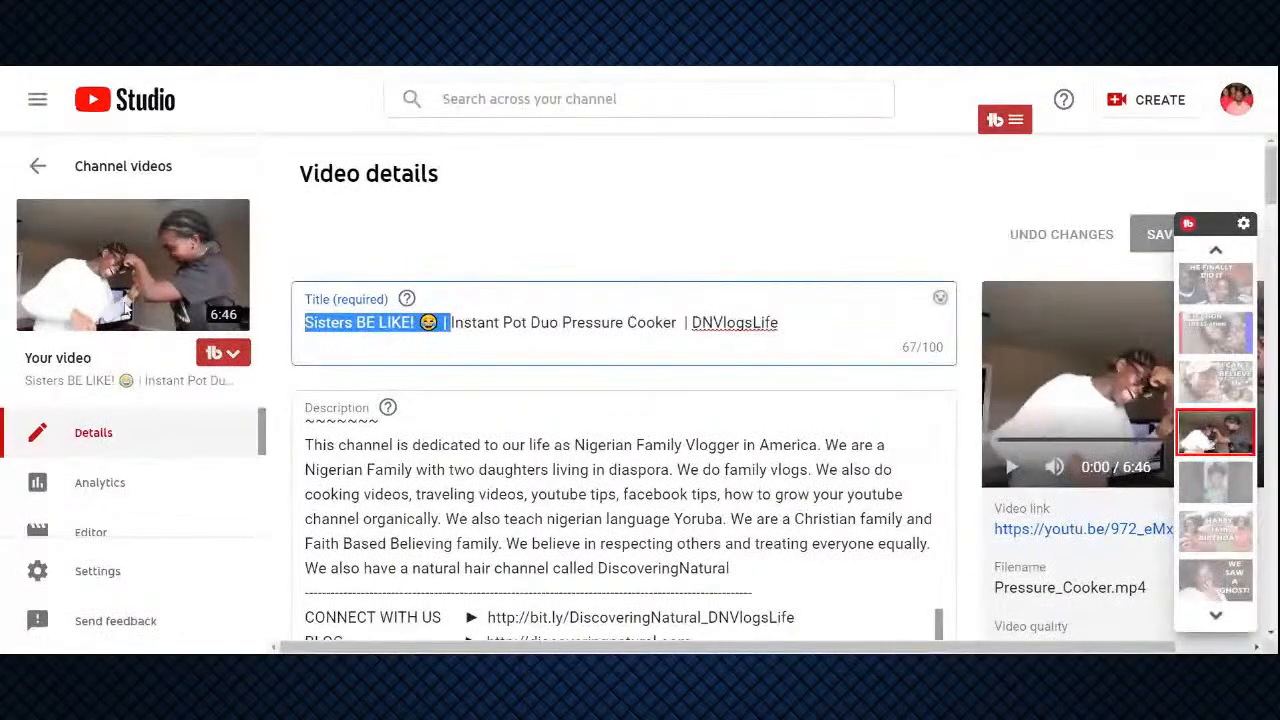
In YouTube Studio, replace the "Sisters BE LIKE!" video's thumbnail with the Instant Pot and beans image and save the video details
scroll(573, 350, down, 20)
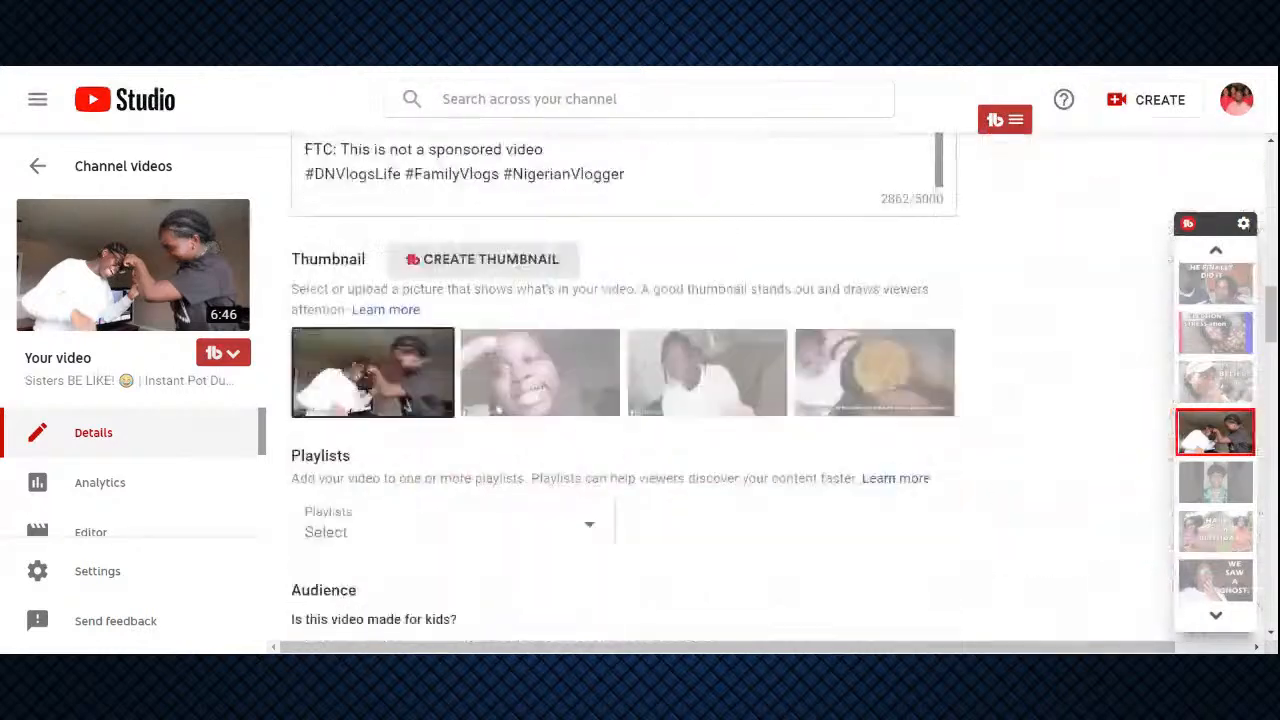
scroll(534, 389, down, 5)
scroll(523, 380, up, 10)
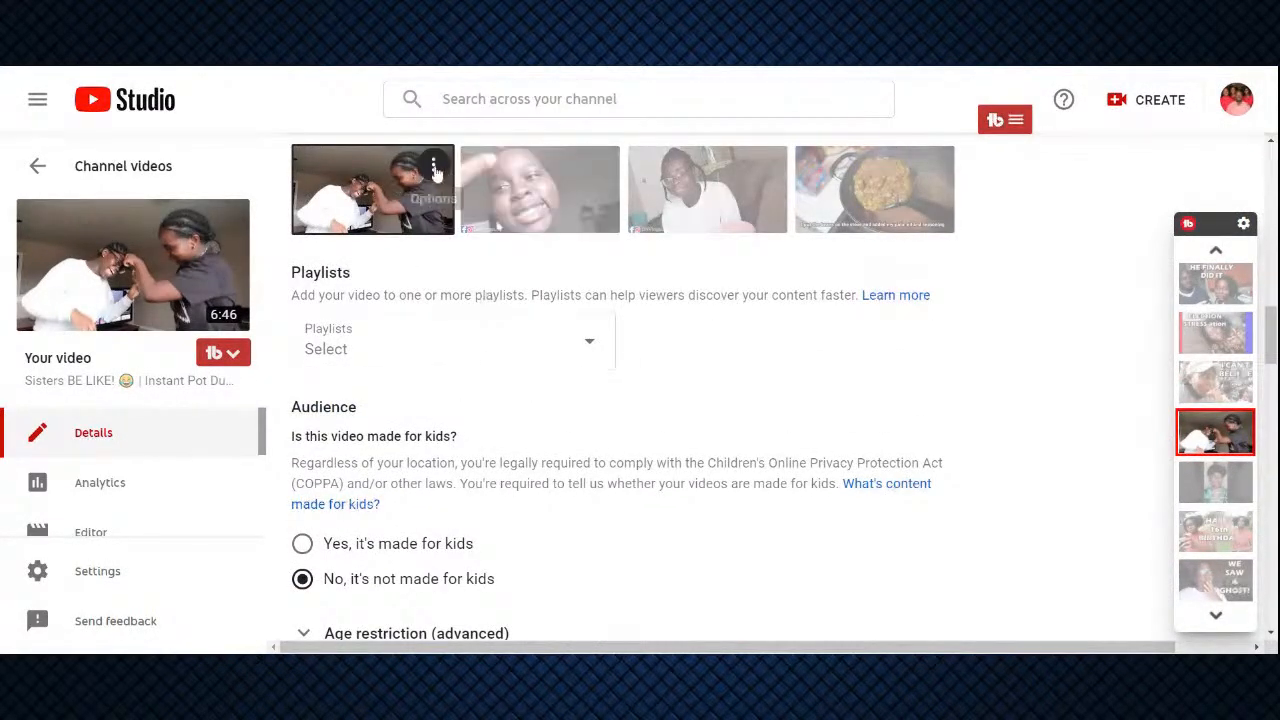
click(433, 166)
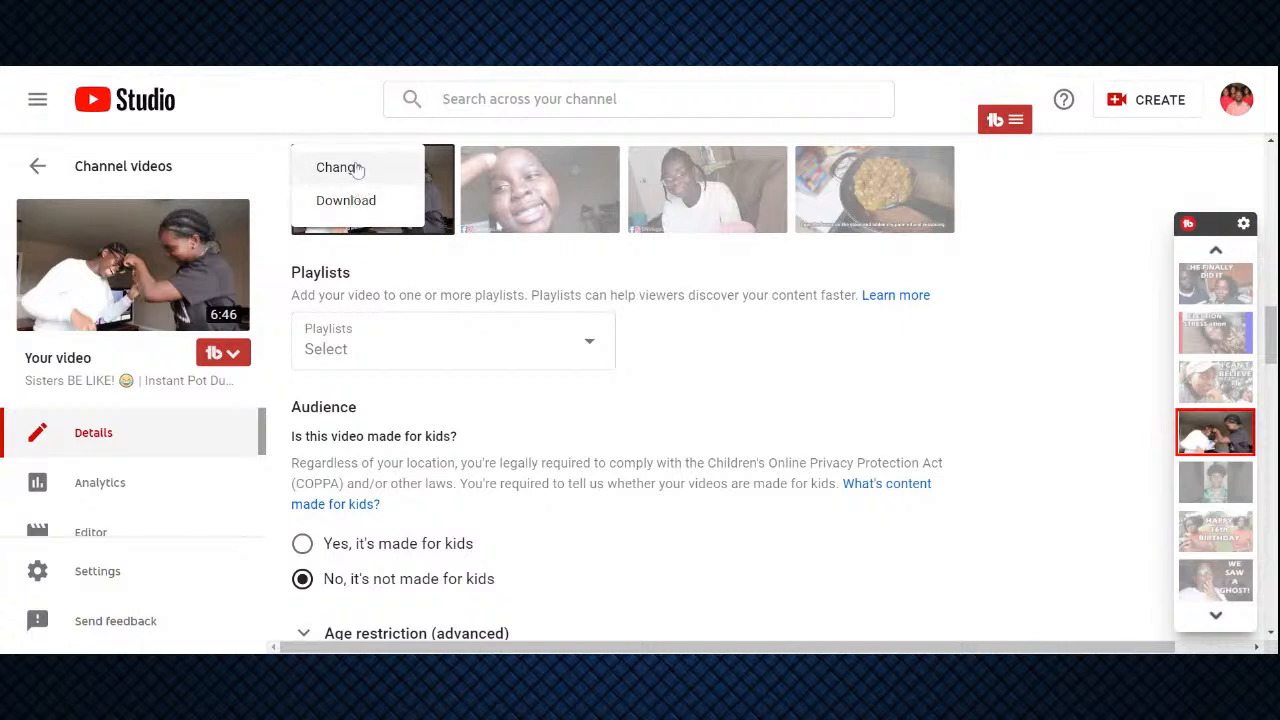
click(357, 168)
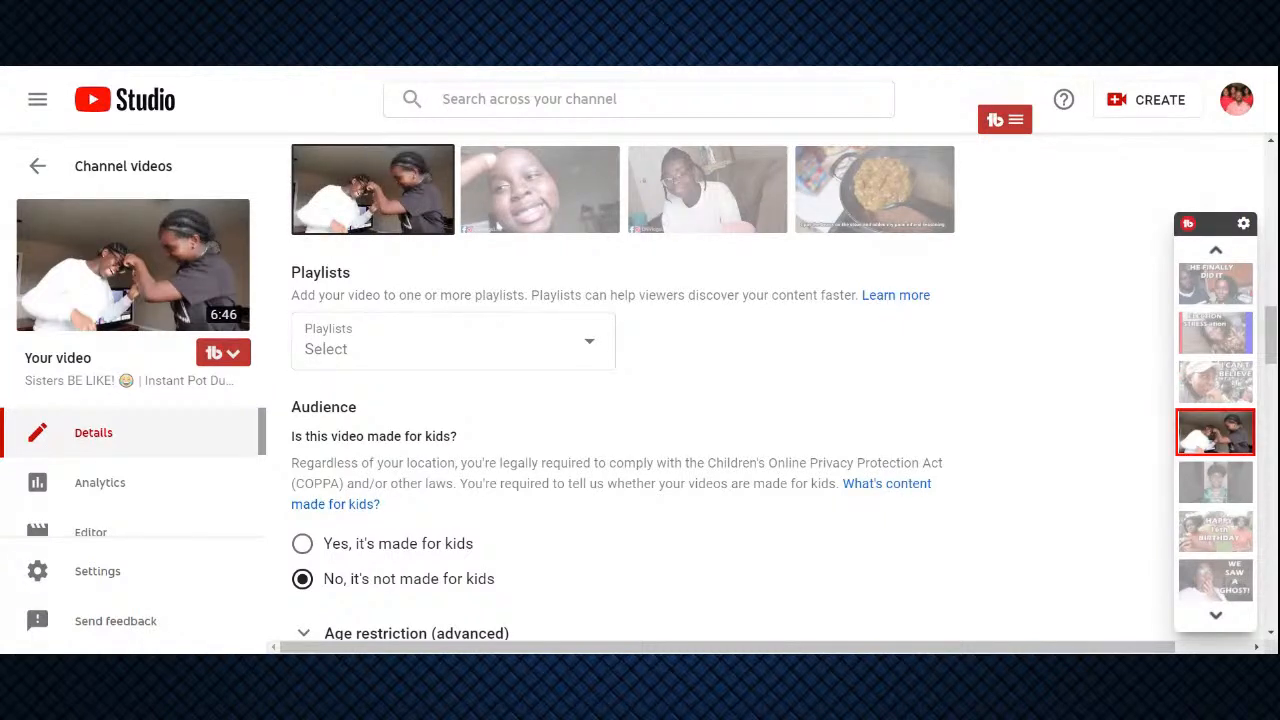
scroll(995, 200, up, 3)
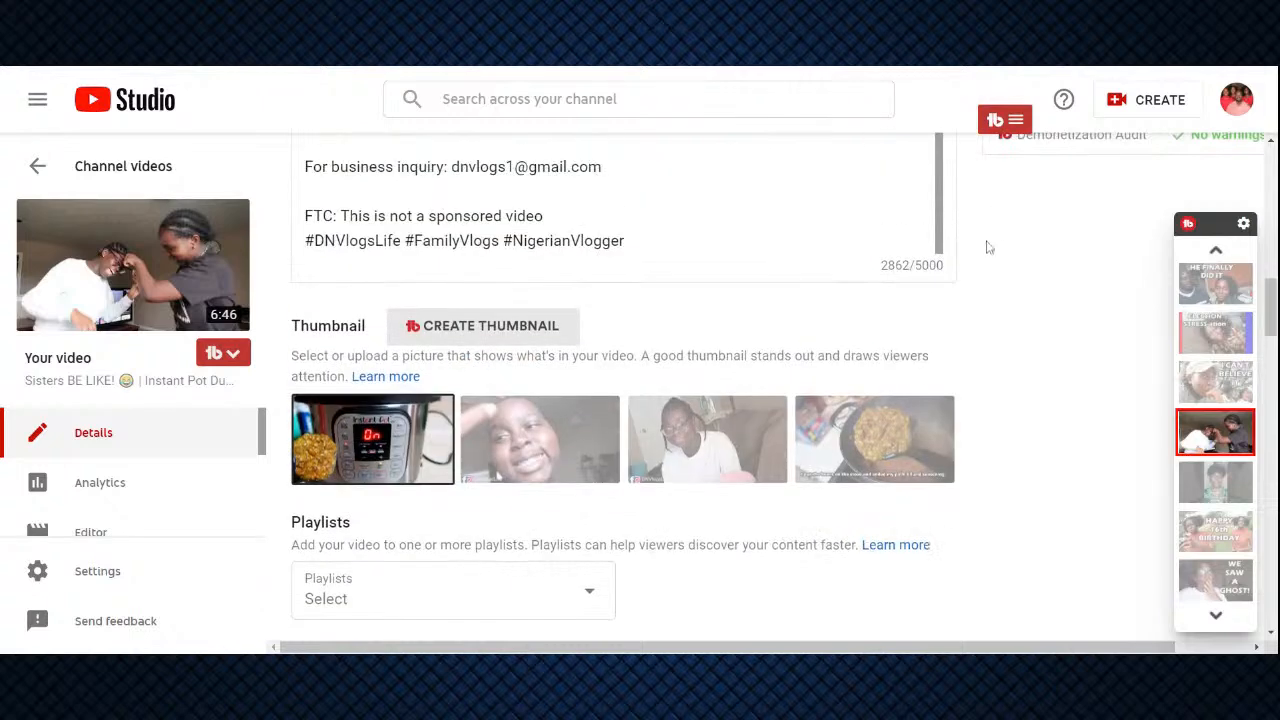
scroll(1114, 209, up, 5)
click(1152, 236)
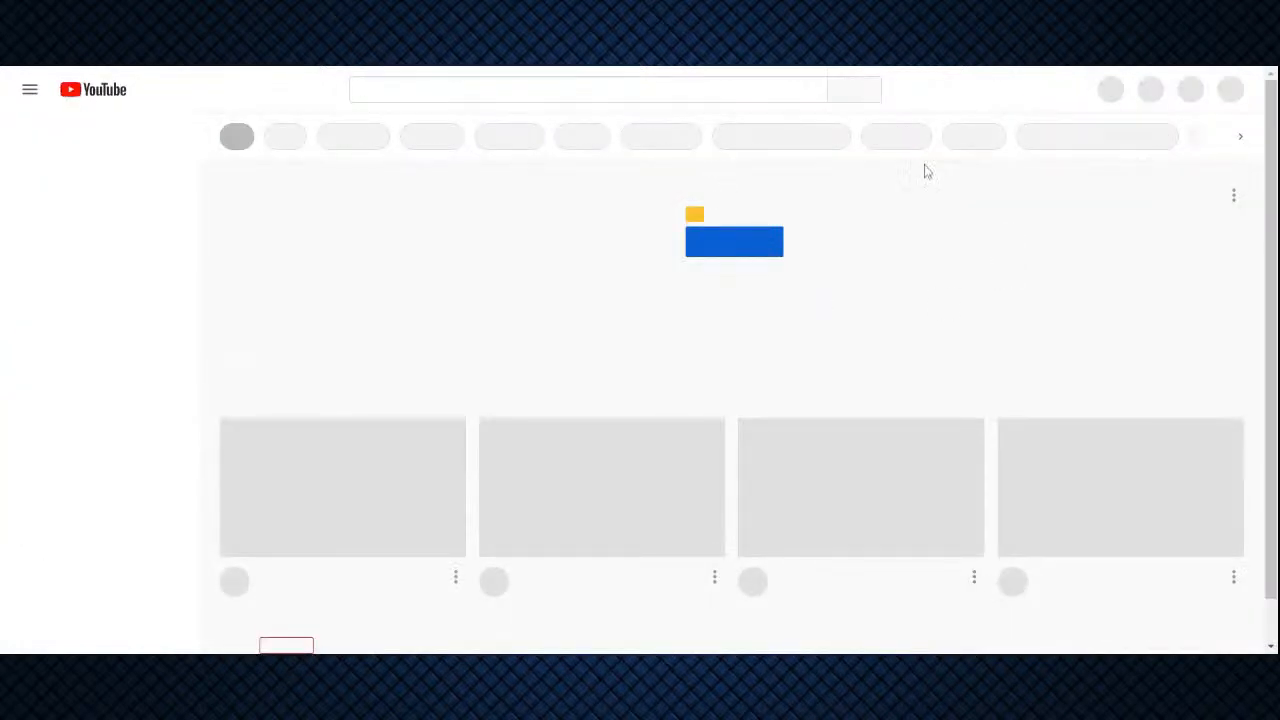
Open the DNVlogsLife TV channel's uploaded videos and check the new thumbnail of the "Sisters BE LIKE!" video
click(1226, 90)
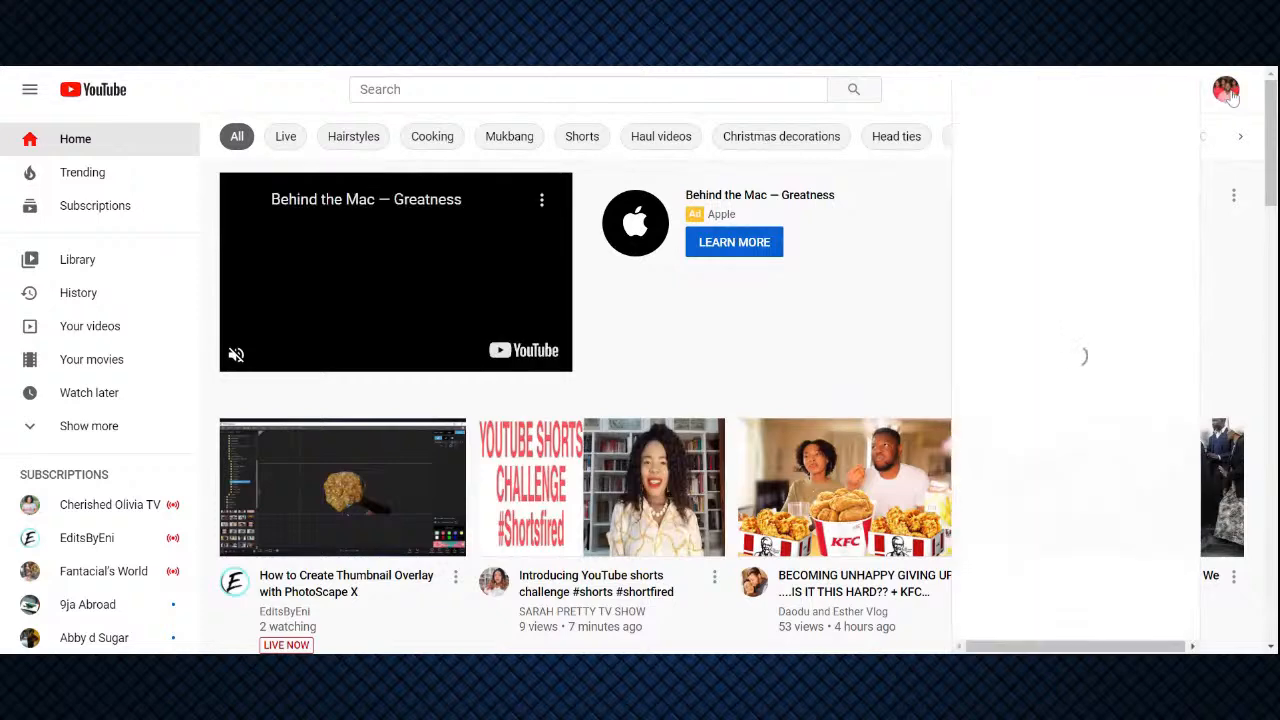
click(1035, 180)
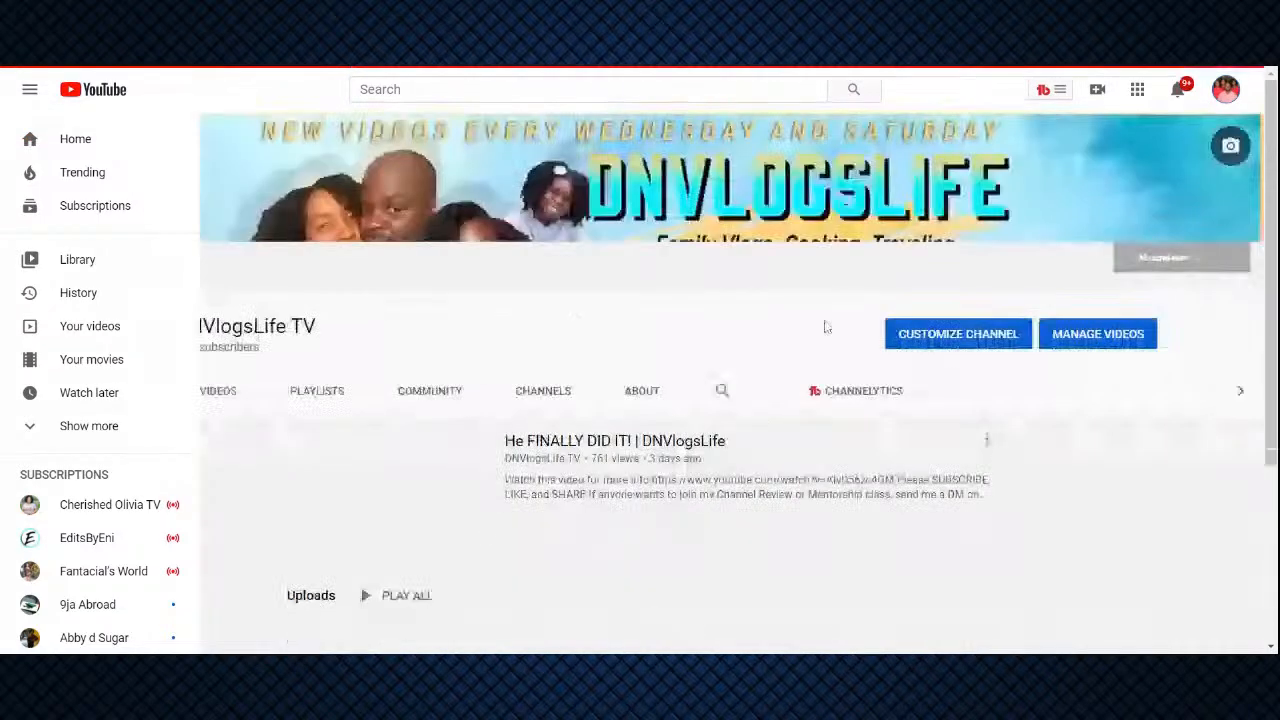
scroll(593, 298, down, 3)
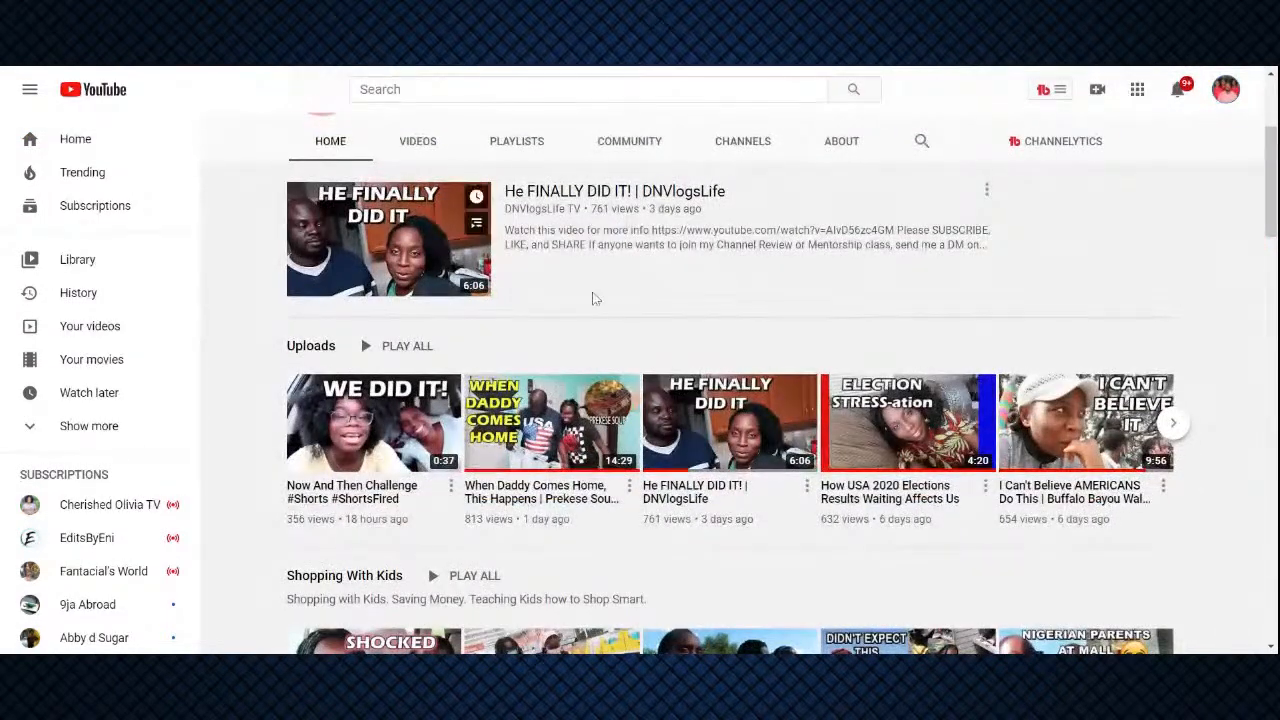
click(420, 140)
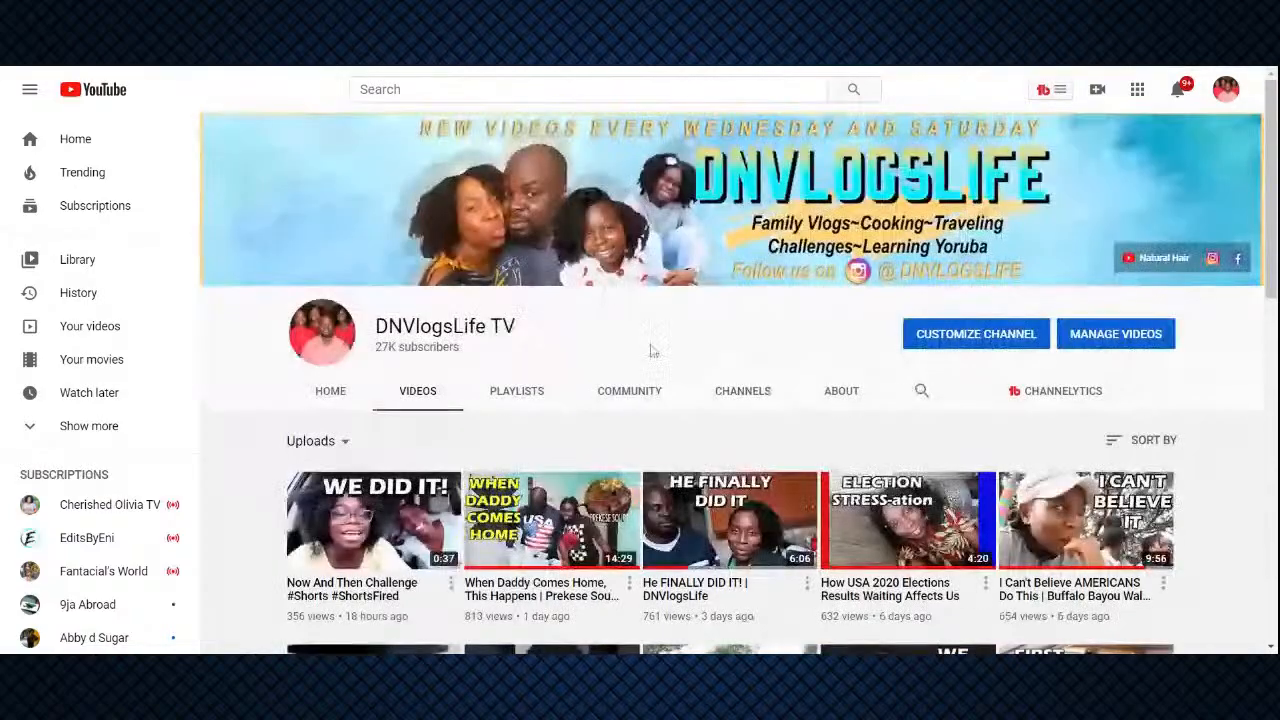
scroll(652, 350, down, 3)
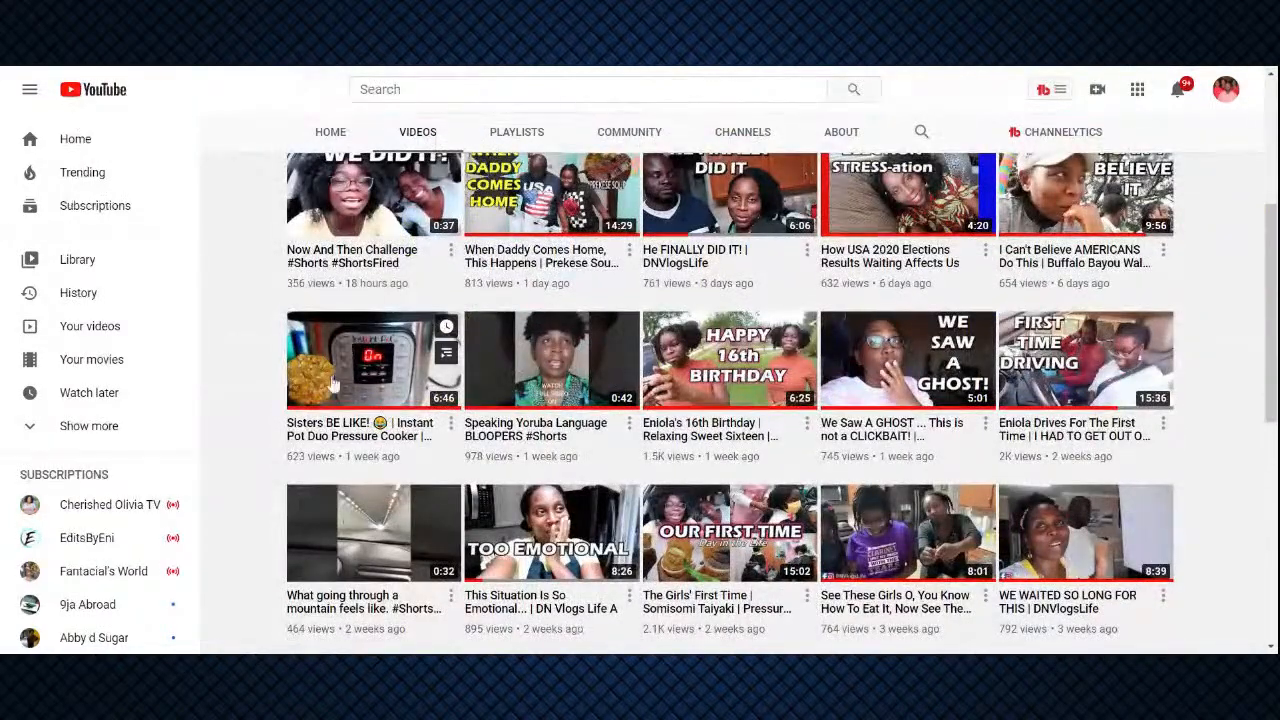